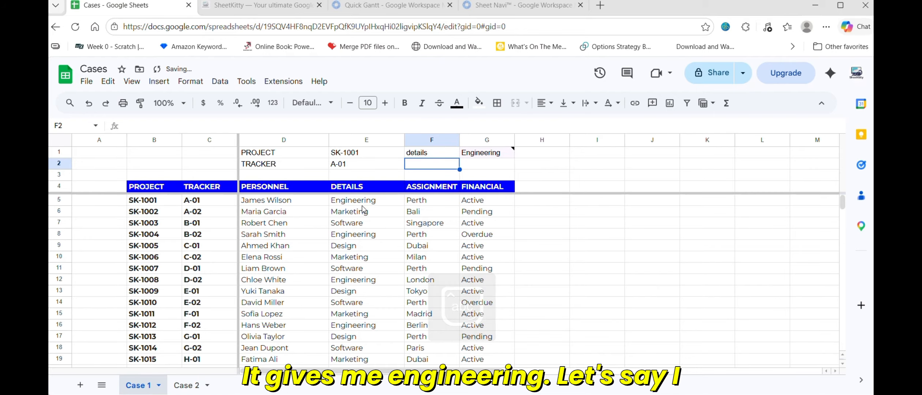
Set the PROJECT lookup value in cell E1 to SK-1095, picked from the project list near the table's end
click(357, 156)
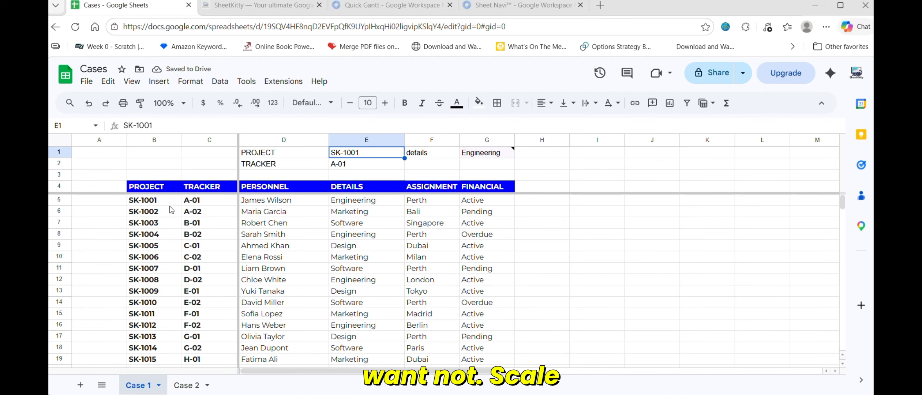
scroll(155, 281, down, 20)
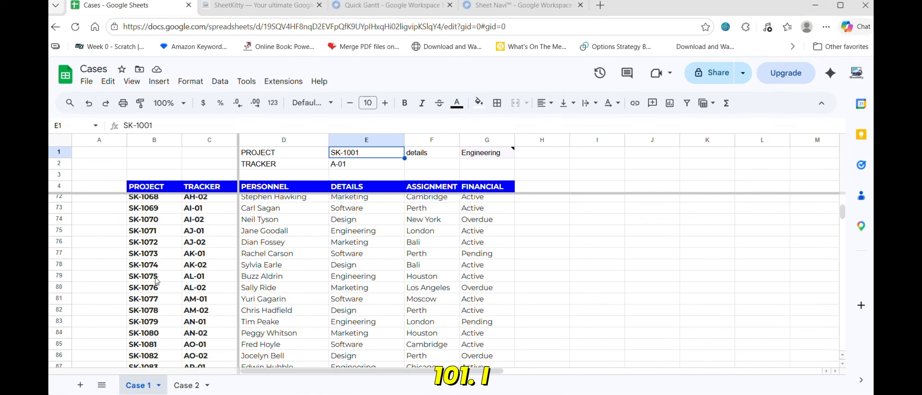
double_click(363, 153)
key(BackSpace)
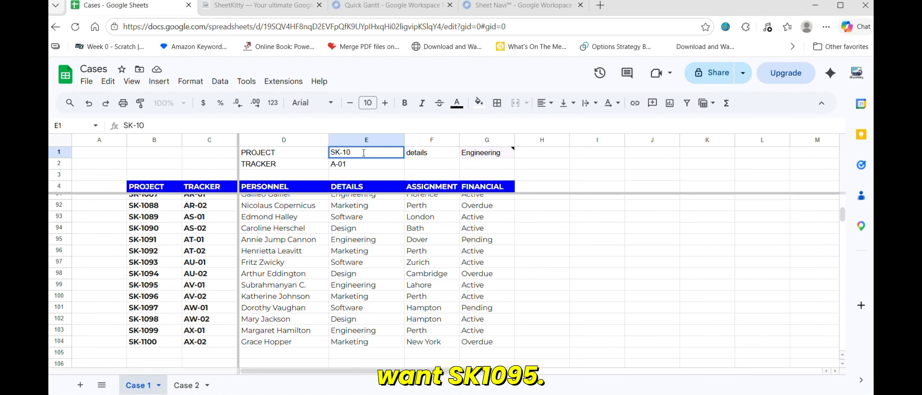
text(95)
key(Return)
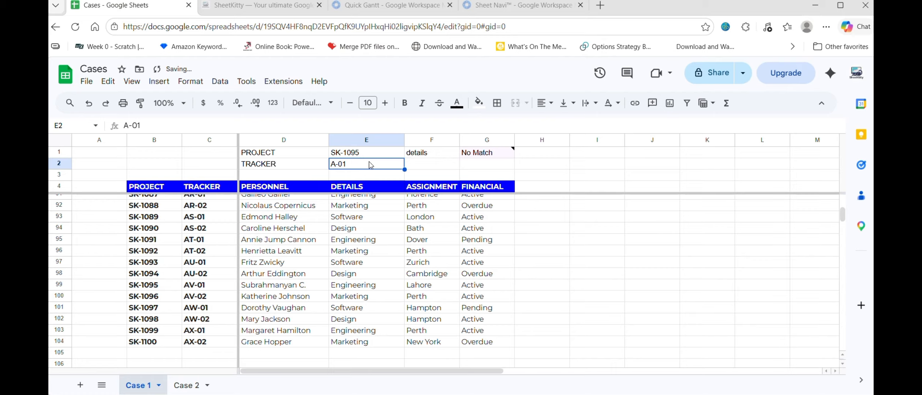
Set the TRACKER lookup value in E2 to AV-01 to match the SK-1095 row, and check the result against that row
click(146, 287)
drag(146, 287, 213, 288)
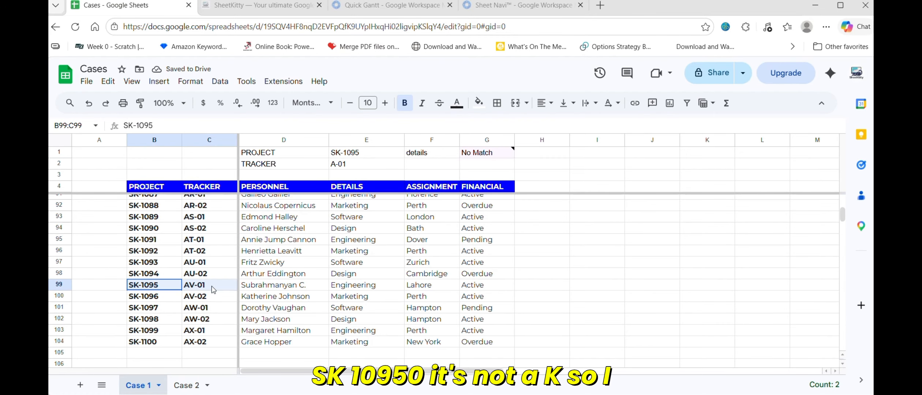
double_click(361, 166)
key(Left)
key(Left)
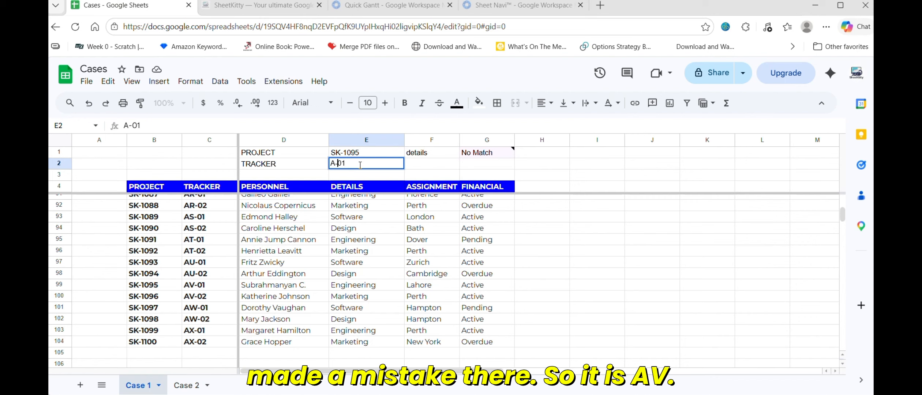
text(V)
key(Return)
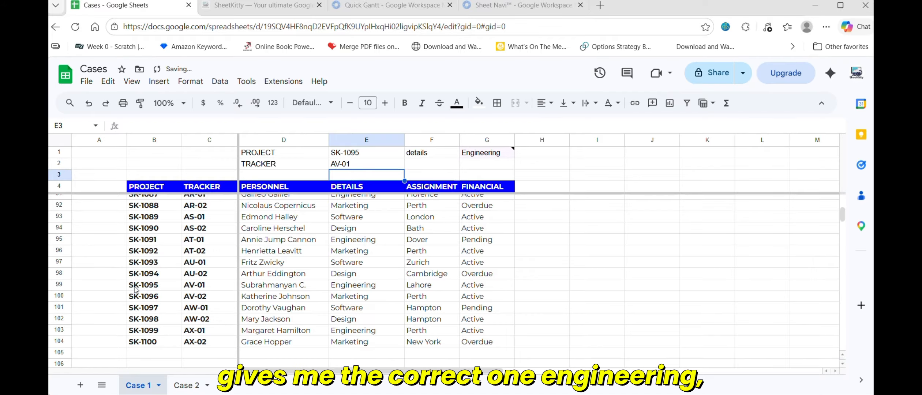
drag(139, 289, 392, 289)
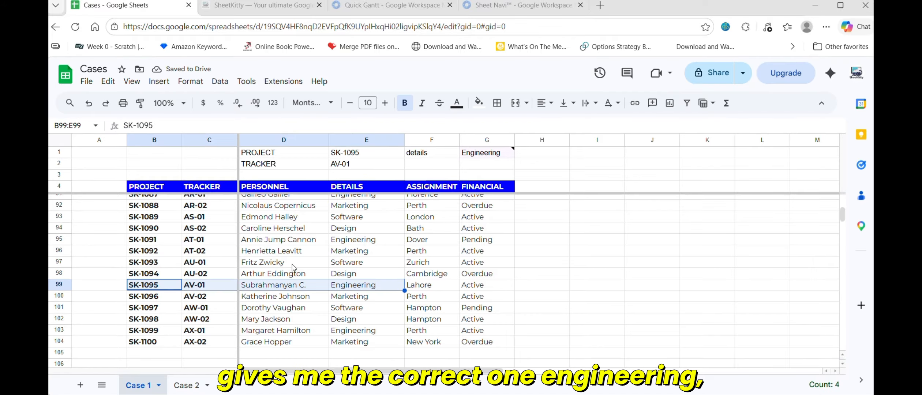
Change the requested lookup field in F1 to Financial and check the returned value against the table
click(431, 154)
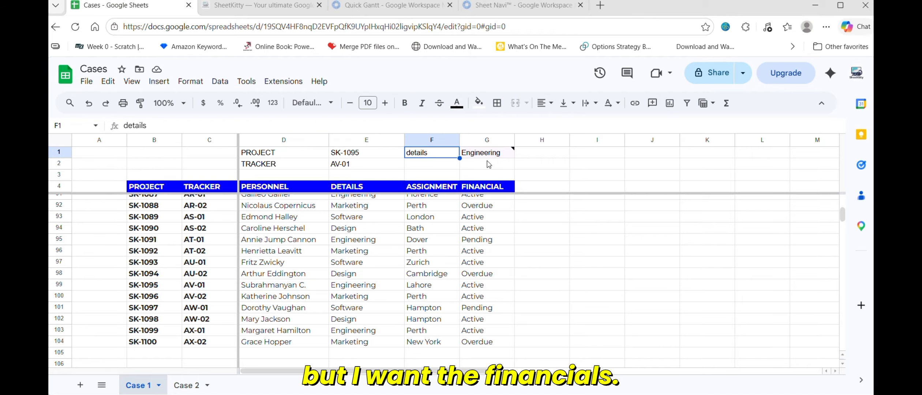
text(Financia)
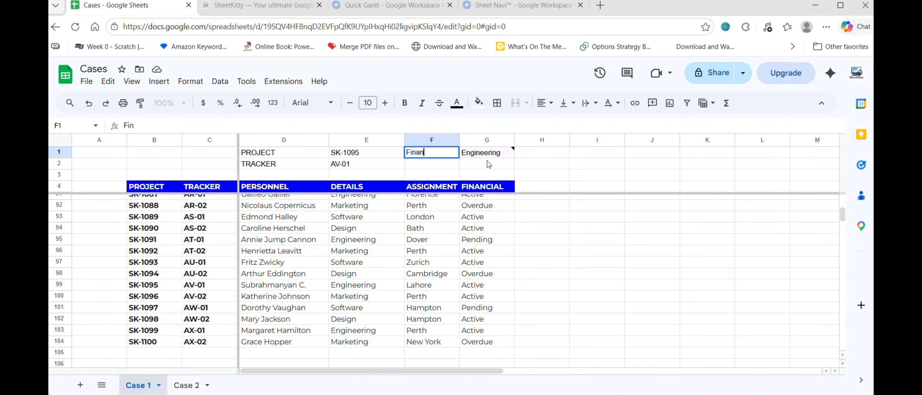
text(l)
key(Return)
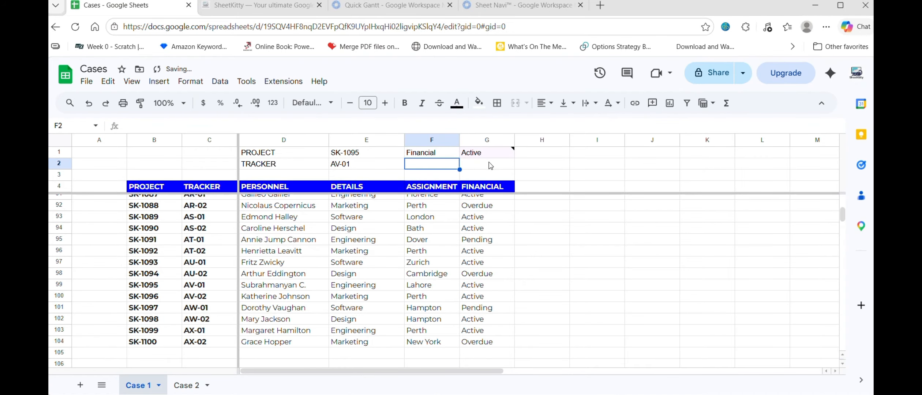
drag(474, 297, 147, 296)
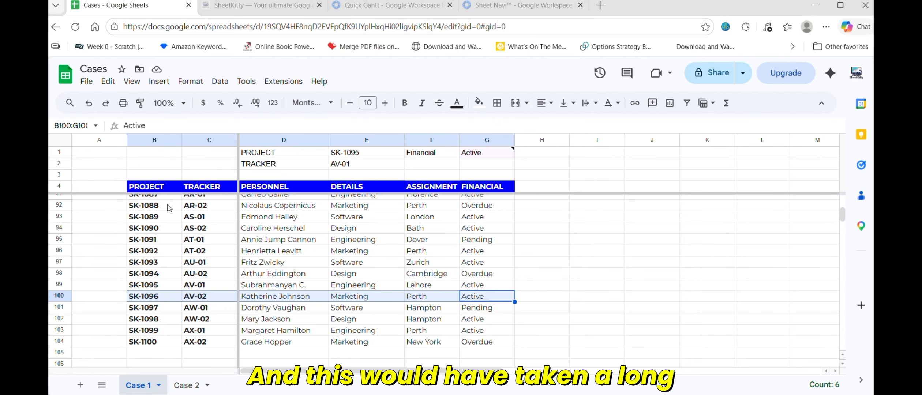
click(267, 254)
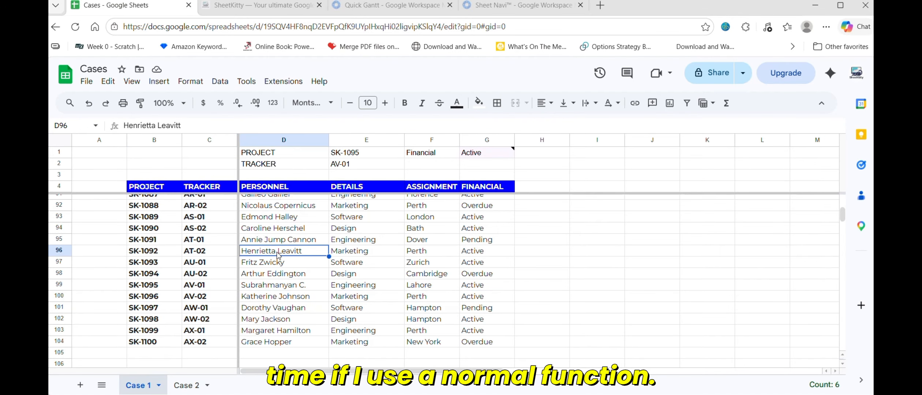
Open the Case 2 sheet, zoom out slightly, and examine its unit IDs, project names, month headers and hours columns
click(185, 385)
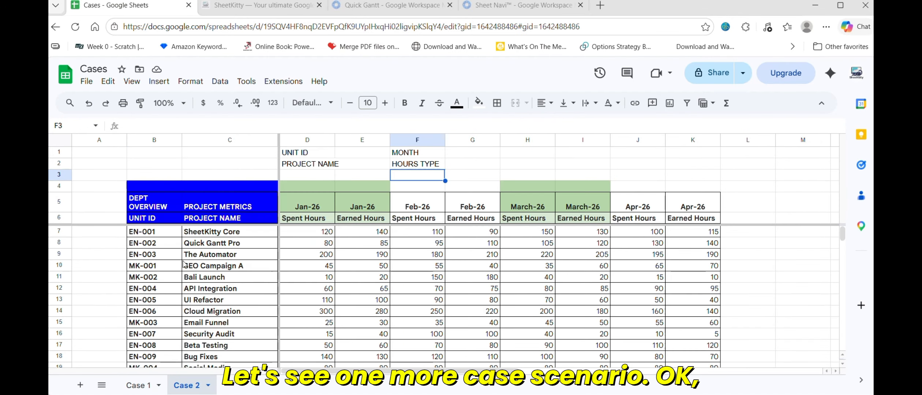
scroll(386, 259, down, 1)
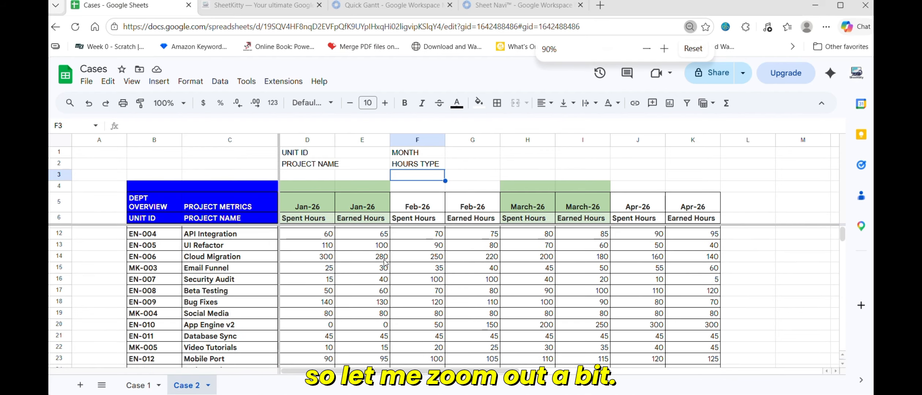
scroll(331, 247, up, 1)
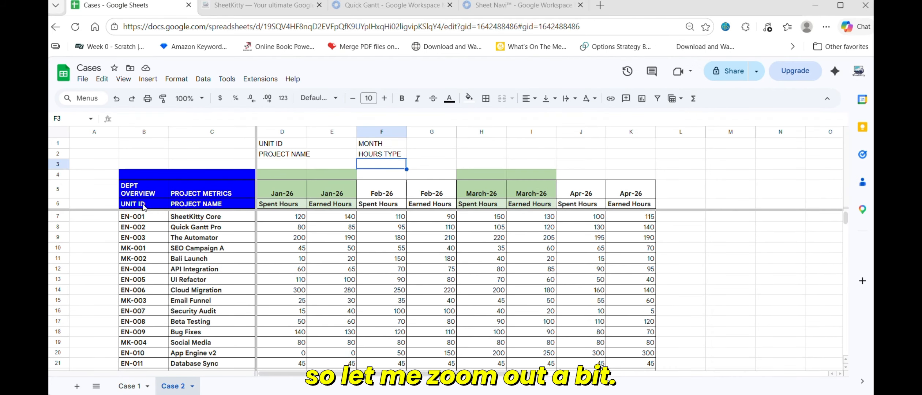
drag(142, 204, 143, 248)
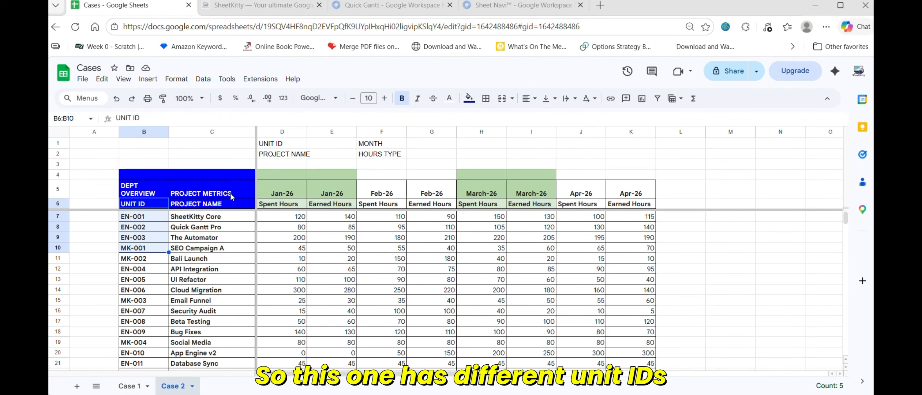
drag(223, 204, 216, 240)
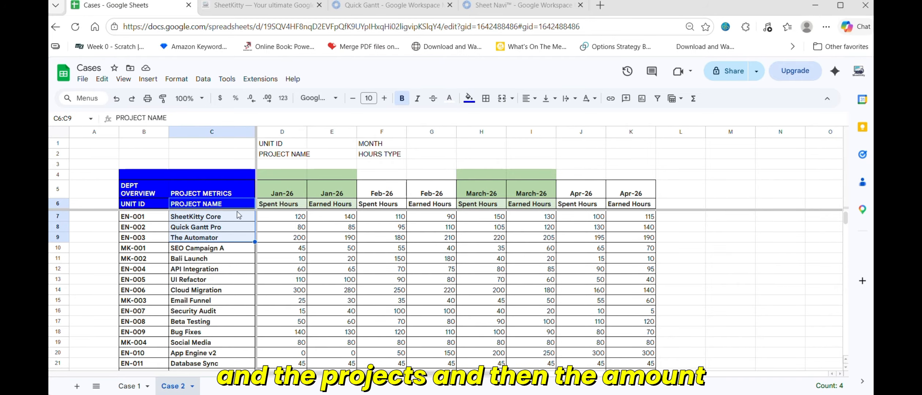
drag(289, 194, 293, 252)
drag(333, 196, 326, 249)
drag(286, 191, 523, 192)
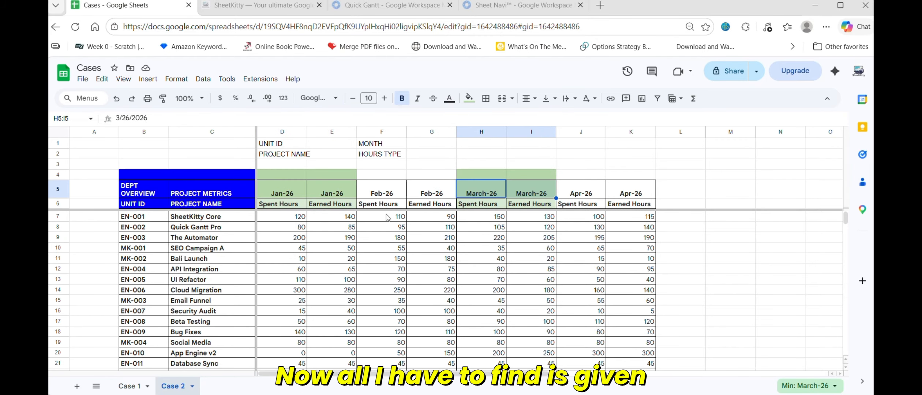
Review the empty lookup cells for unit ID, project name, month and hours type, along with the Spent Hours and Earned Hours headings
click(315, 144)
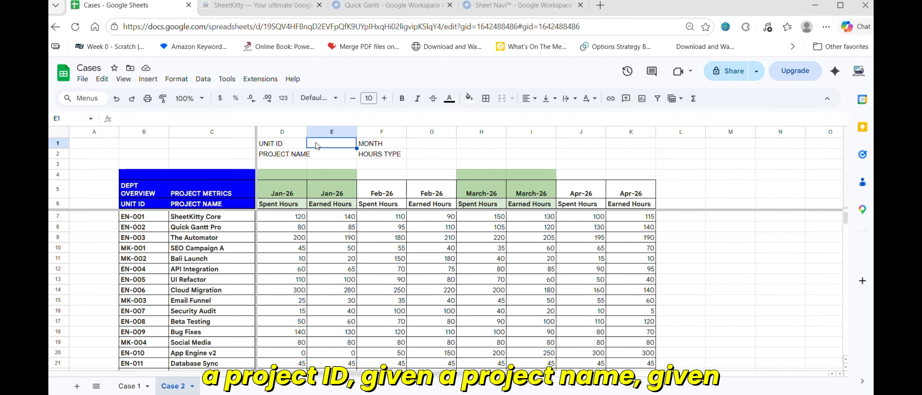
click(320, 158)
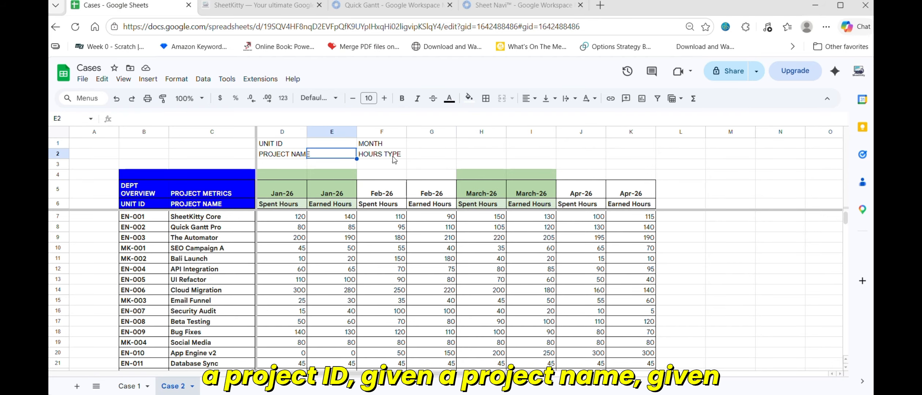
click(413, 143)
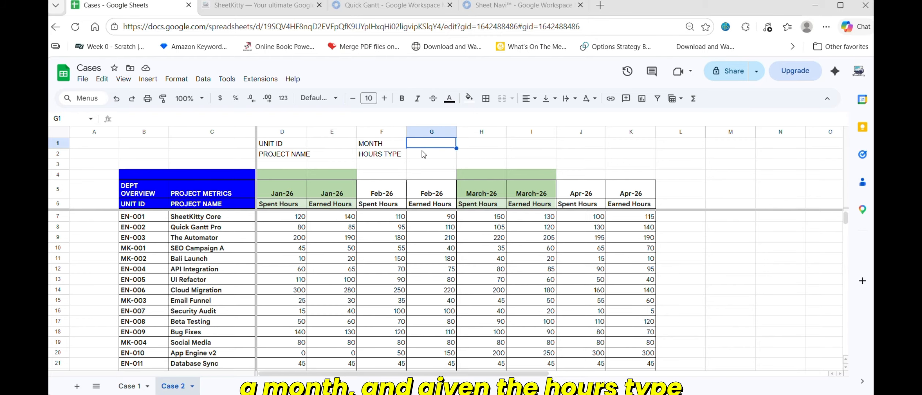
click(422, 152)
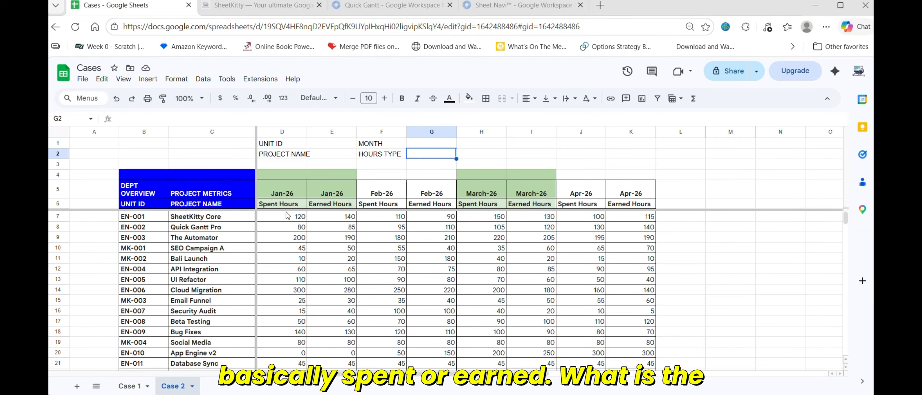
click(288, 203)
click(333, 205)
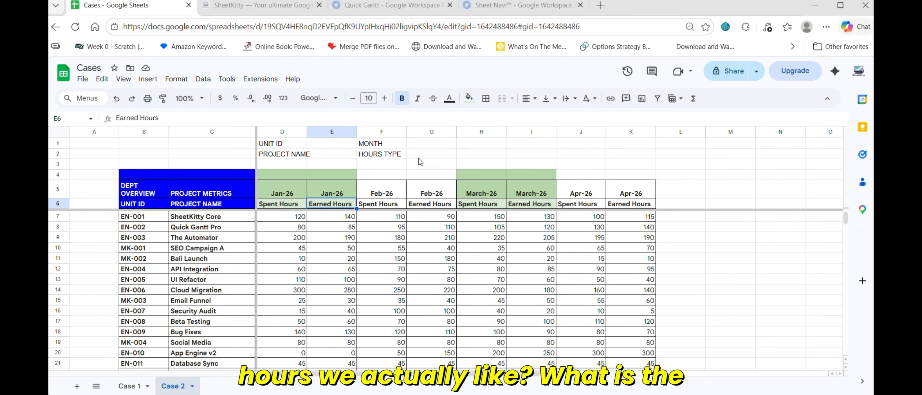
click(416, 166)
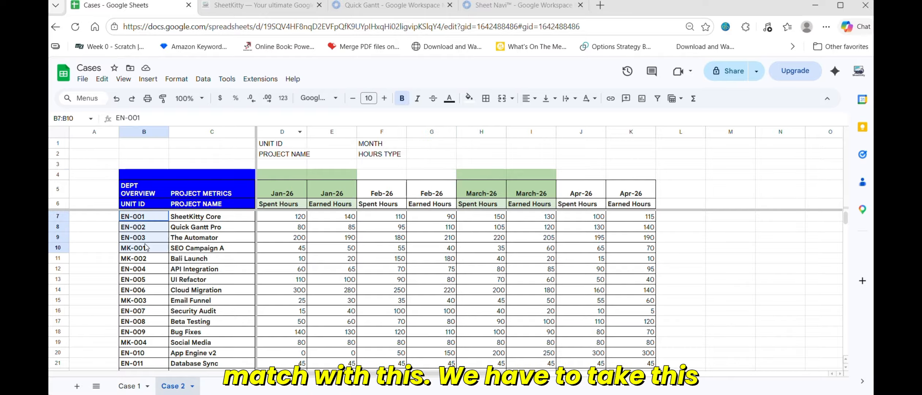
Compare the project name, month and hours type criteria cells with the table ranges they must match
click(337, 155)
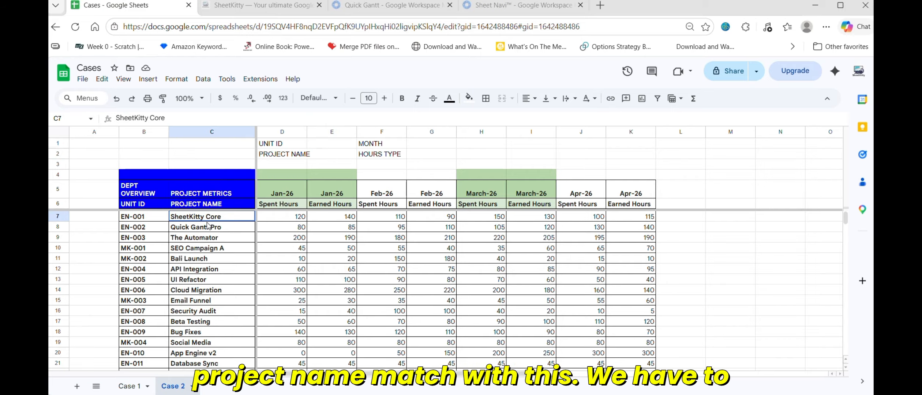
drag(212, 216, 213, 269)
click(430, 143)
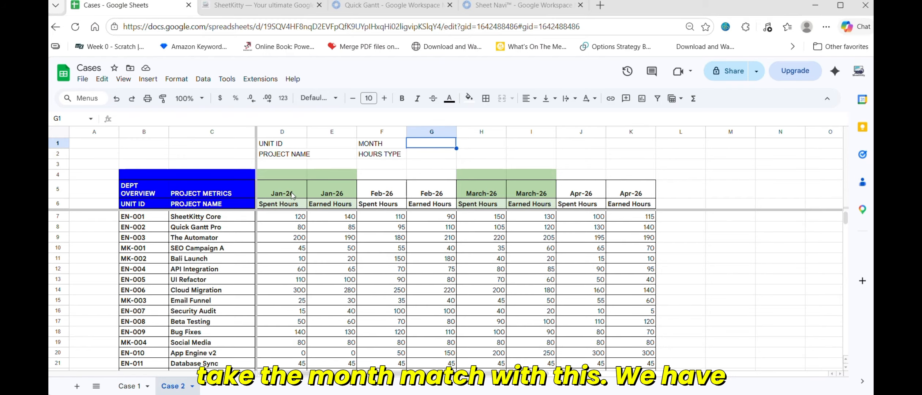
drag(293, 194, 393, 198)
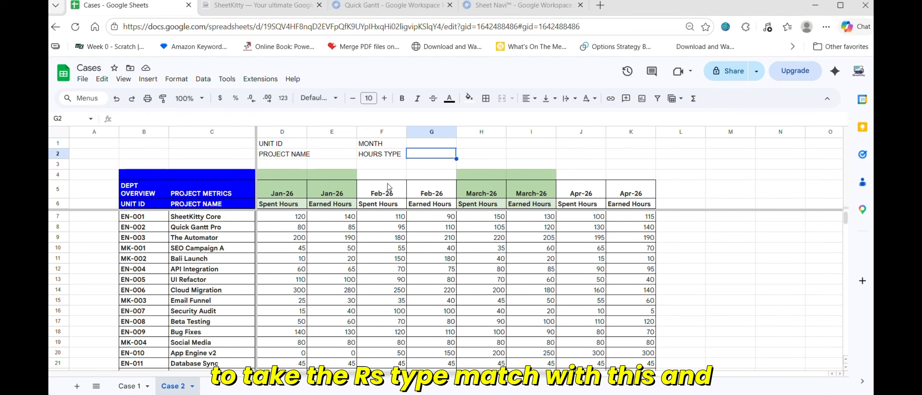
drag(287, 204, 372, 204)
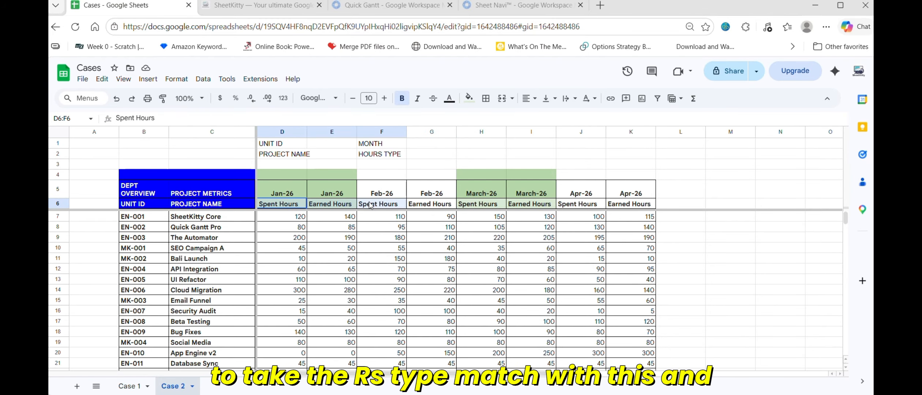
click(419, 165)
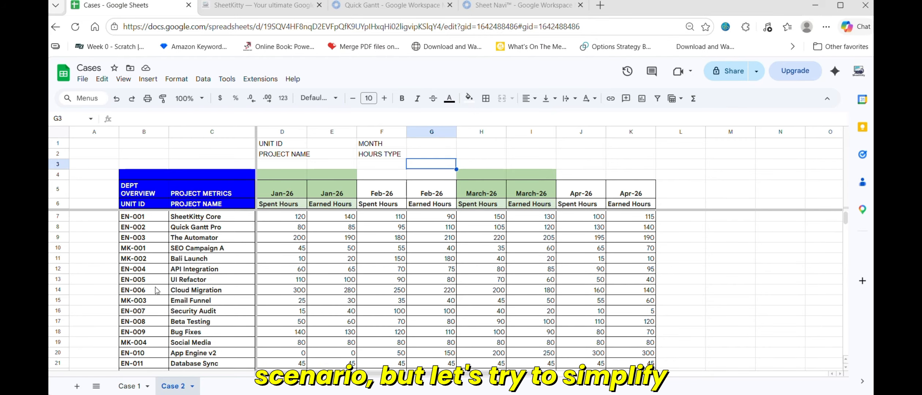
Copy the unit ID MK-003 from the table into the UNIT ID lookup cell E1 as values only
click(142, 304)
key(ctrl+c)
click(327, 146)
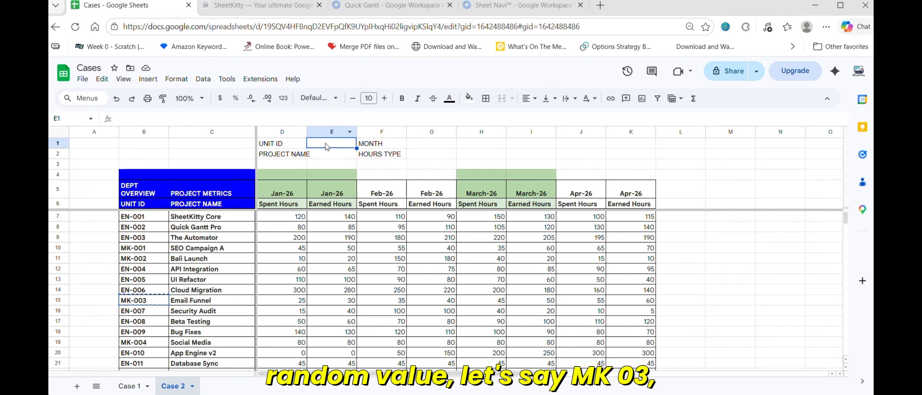
right_click(327, 146)
mouse_move(439, 155)
click(512, 161)
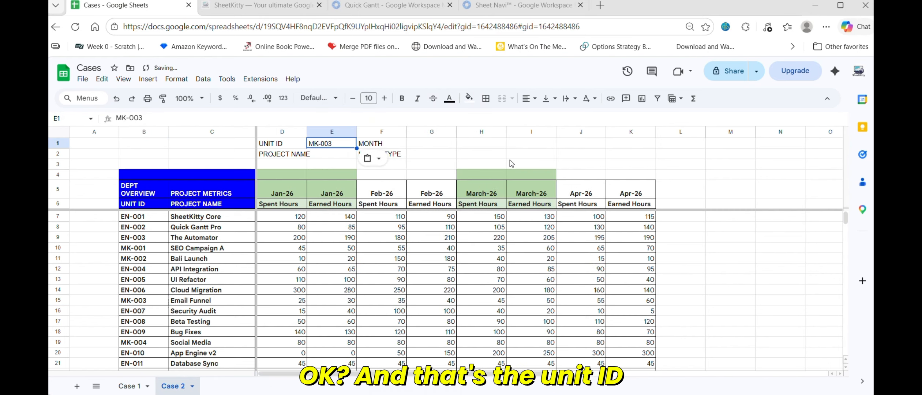
Copy the project name Email Funnel from the MK-003 row into the PROJECT NAME lookup cell E2 as values only
click(135, 292)
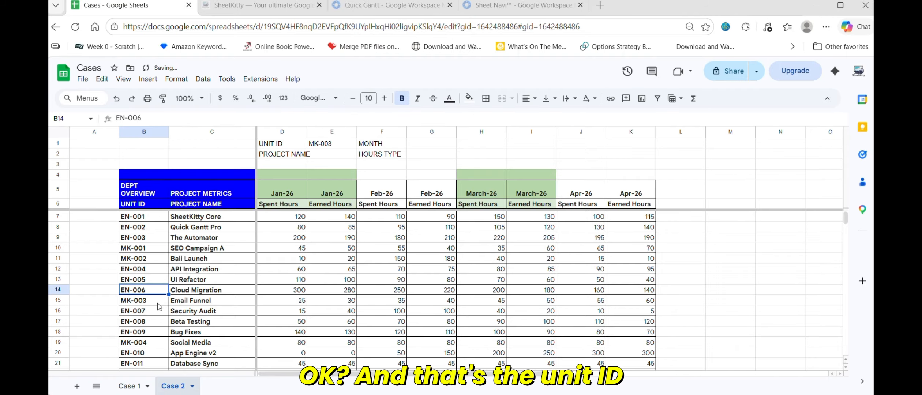
click(193, 304)
key(ctrl+c)
click(324, 156)
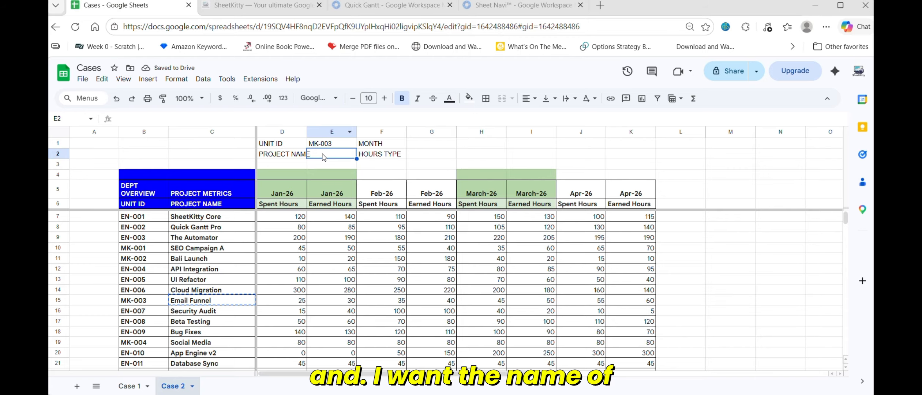
right_click(324, 157)
mouse_move(439, 155)
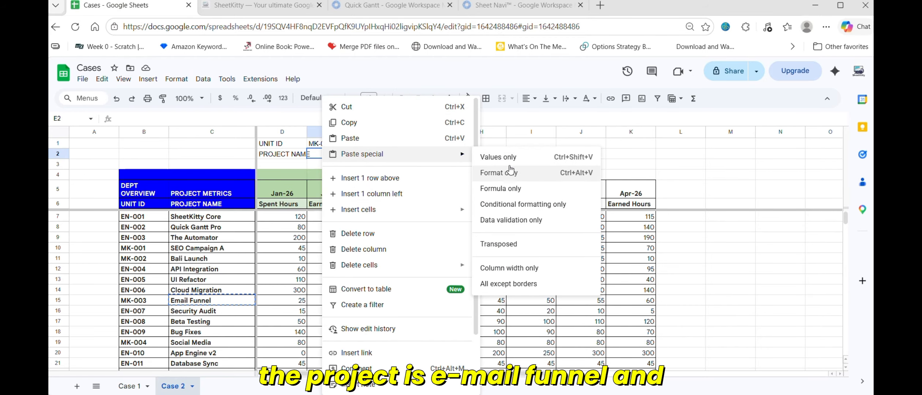
click(509, 157)
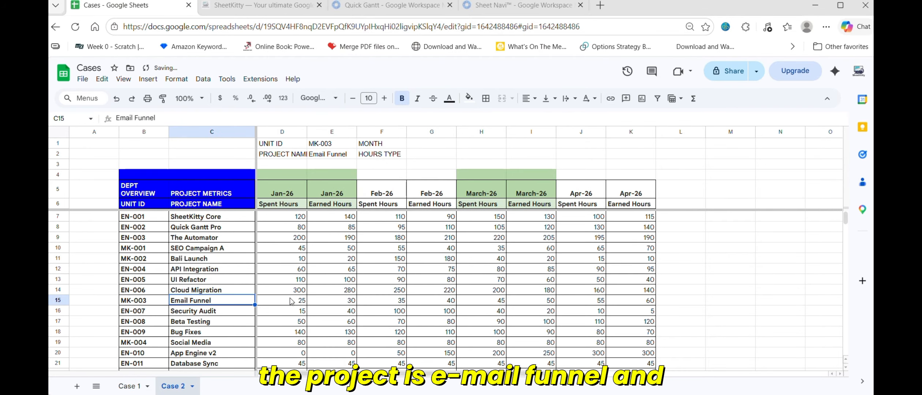
Copy the Jan-26 month header from D5 into the MONTH lookup cell G1 as values only
click(295, 192)
key(ctrl+c)
click(422, 143)
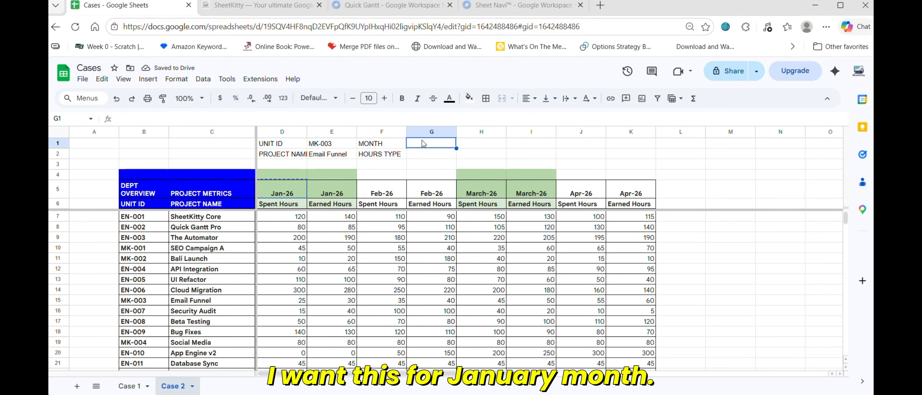
right_click(423, 144)
mouse_move(530, 154)
click(610, 161)
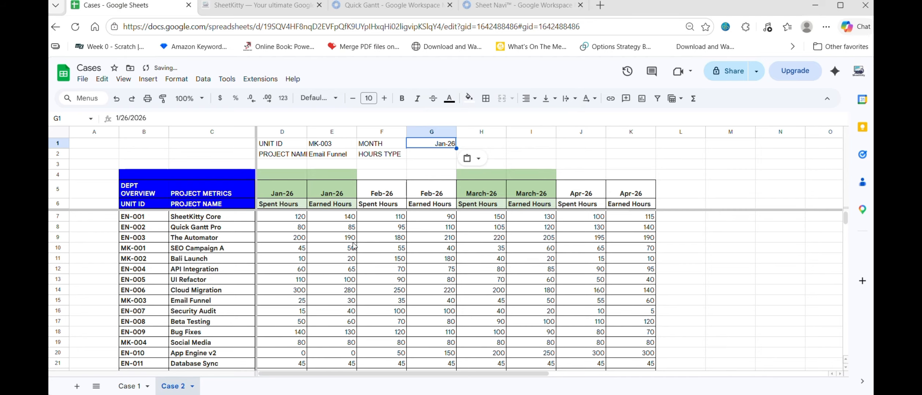
Copy the Spent Hours heading from D6 into the HOURS TYPE lookup cell G2 as values only
click(287, 206)
click(436, 154)
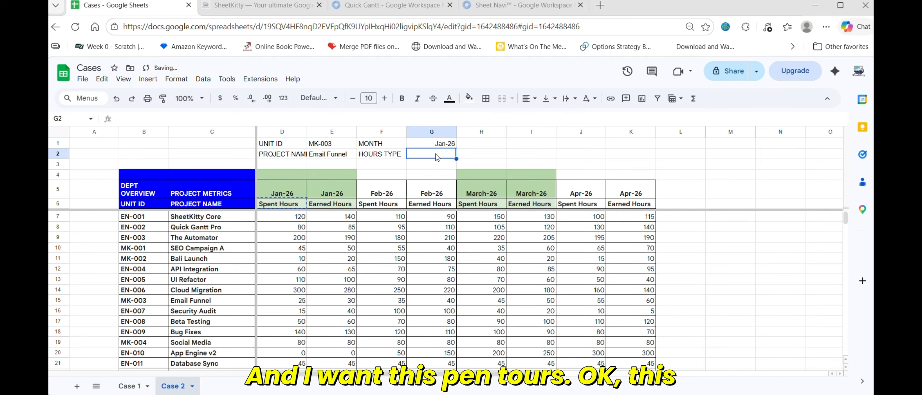
right_click(436, 154)
mouse_move(512, 154)
click(611, 160)
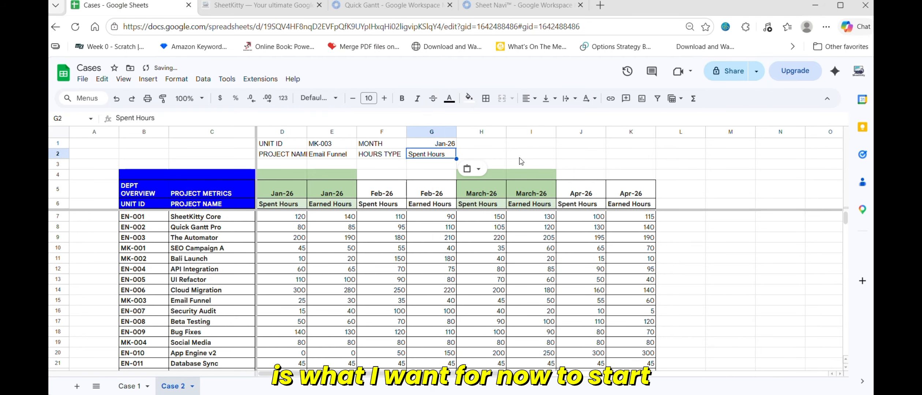
Start a MULTILOOKUP formula in G3 with the full hours table D7:K107 as the result vector
click(424, 166)
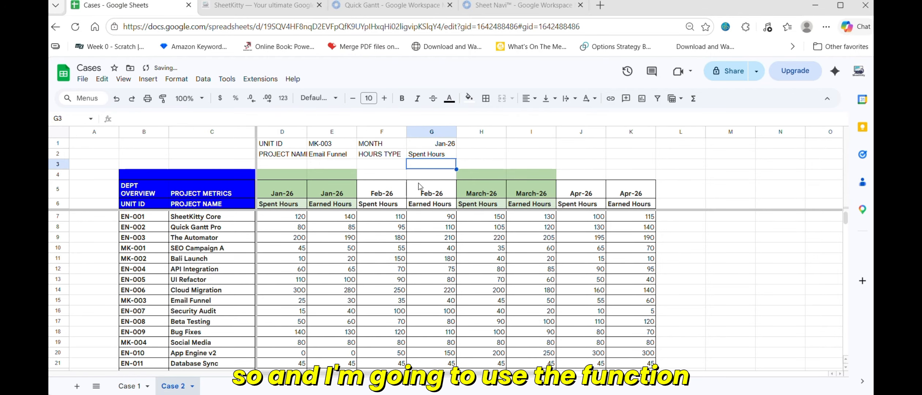
text(=multi)
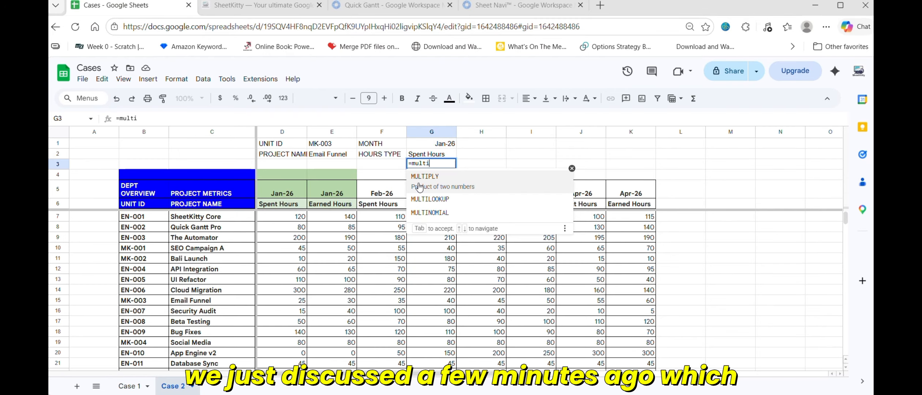
click(454, 201)
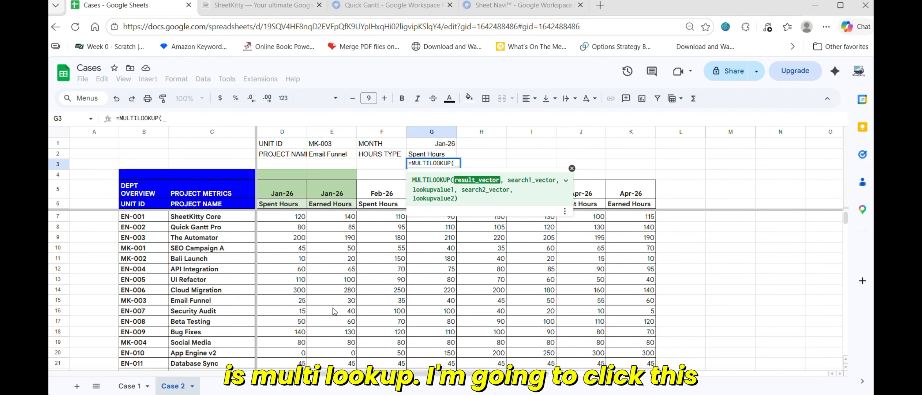
click(279, 219)
drag(278, 218, 627, 216)
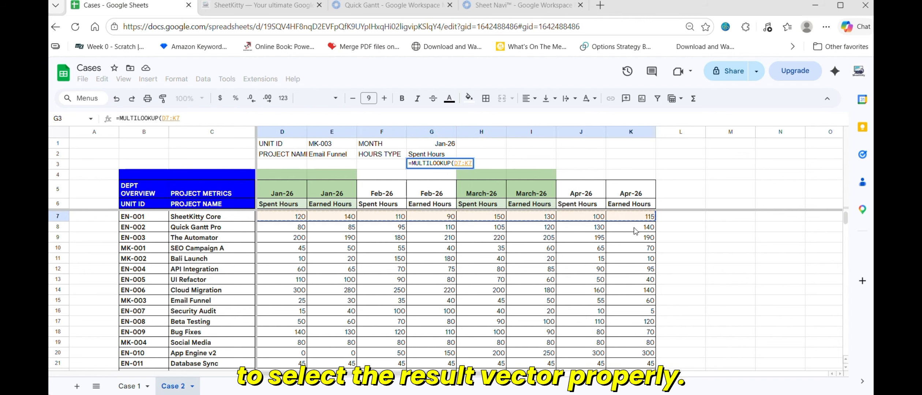
key(ctrl+shift+Down)
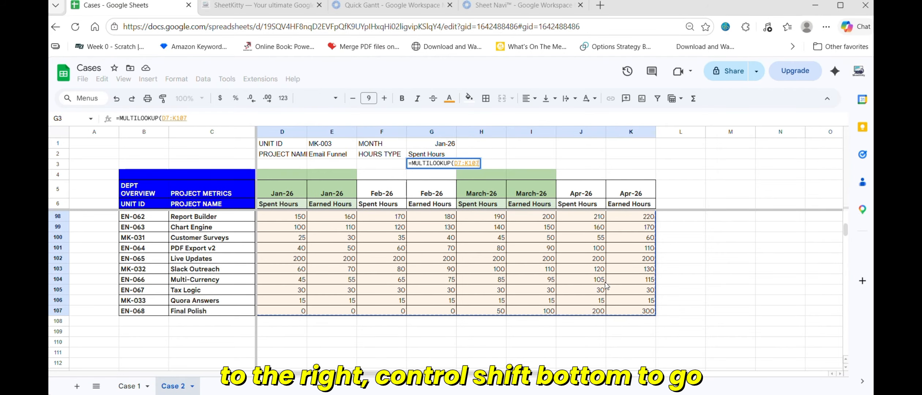
scroll(464, 220, up, 20)
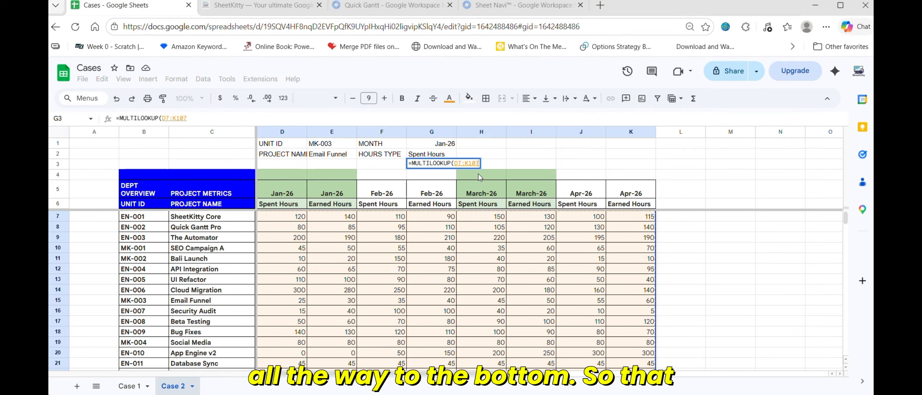
click(202, 117)
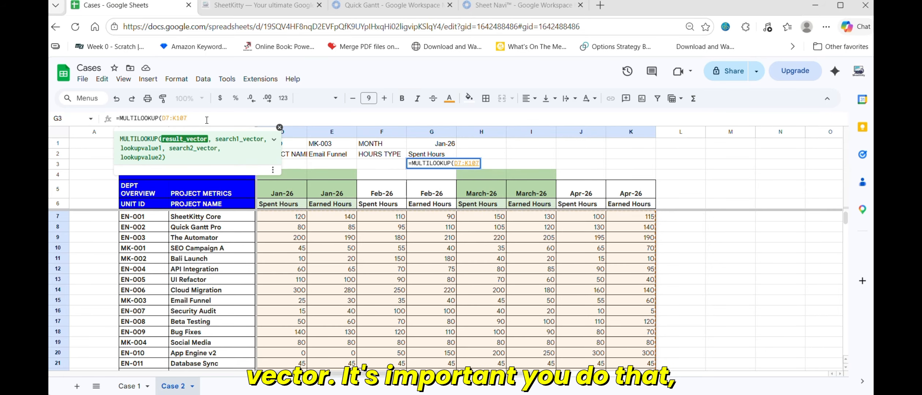
text(,)
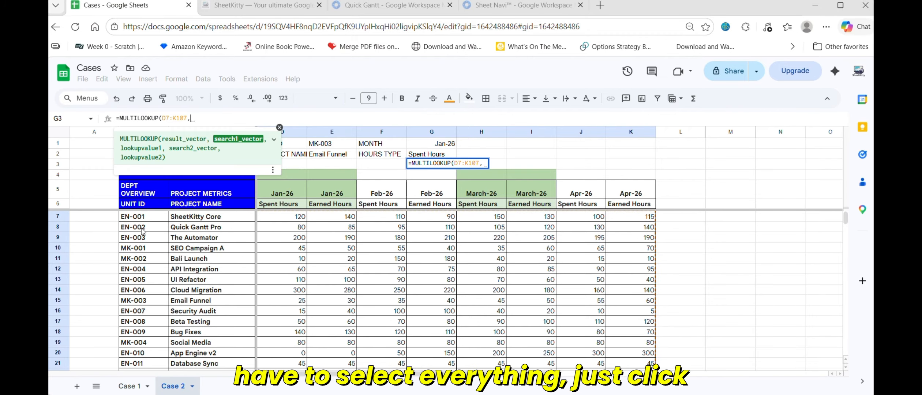
Add the row criteria to the formula, matching unit IDs B7:B13 with E1 and project names C12:C19 with E2
drag(139, 218, 139, 281)
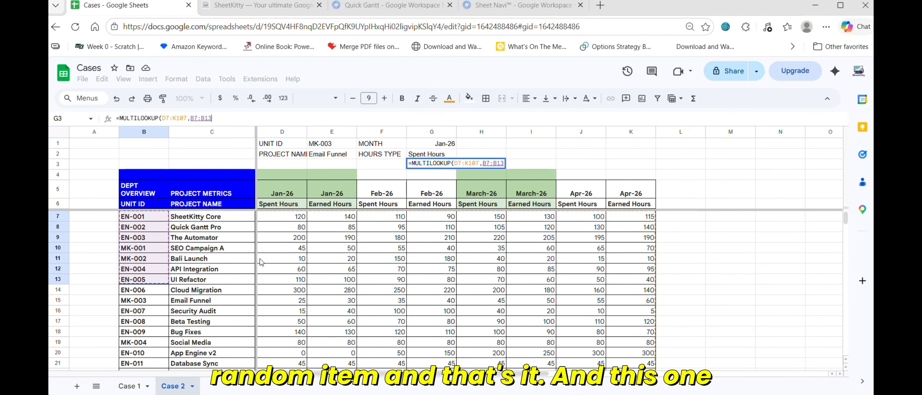
text(,)
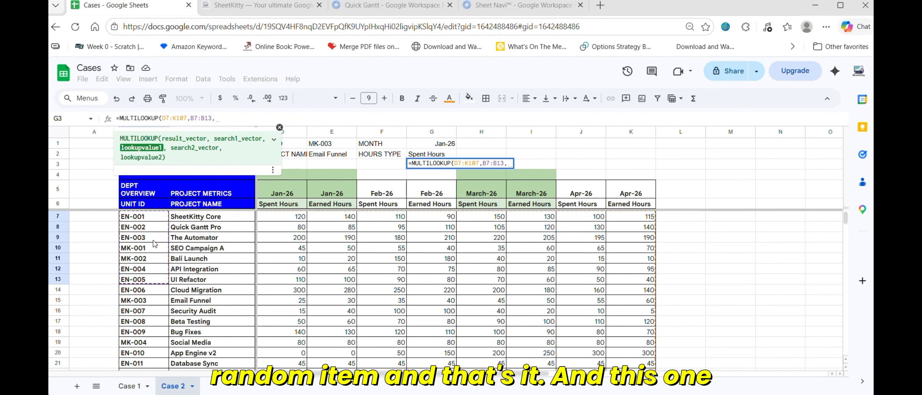
click(323, 145)
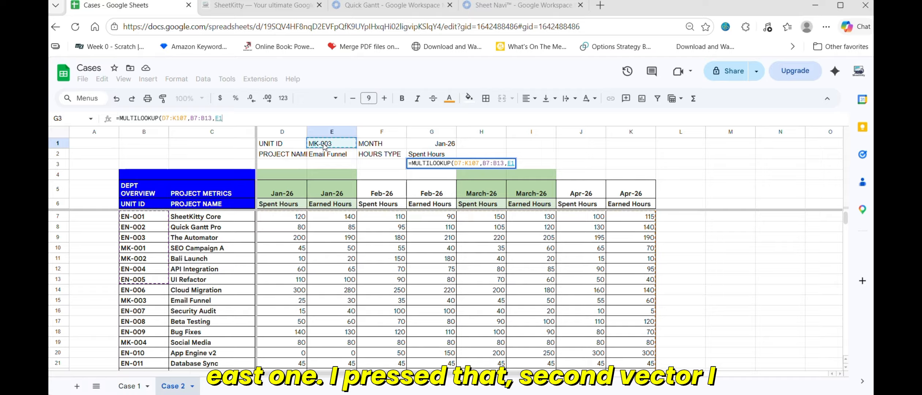
text(,)
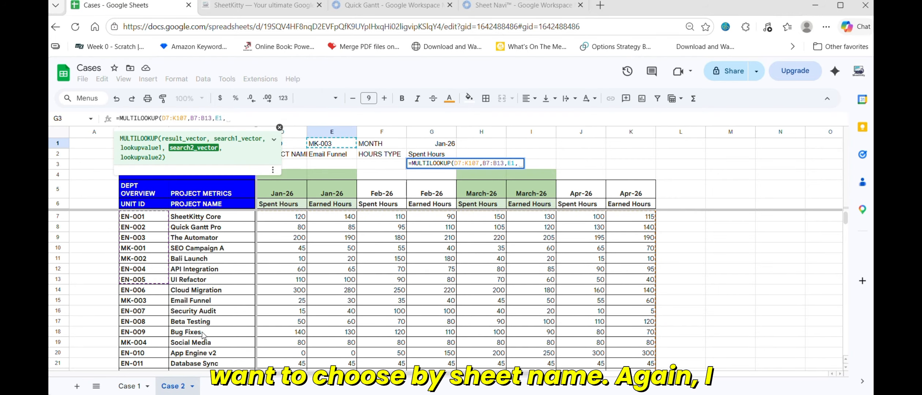
drag(205, 343, 205, 269)
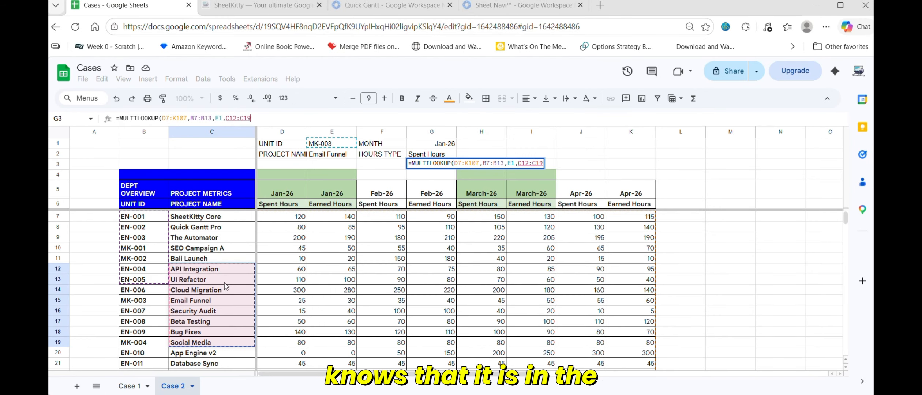
text(,)
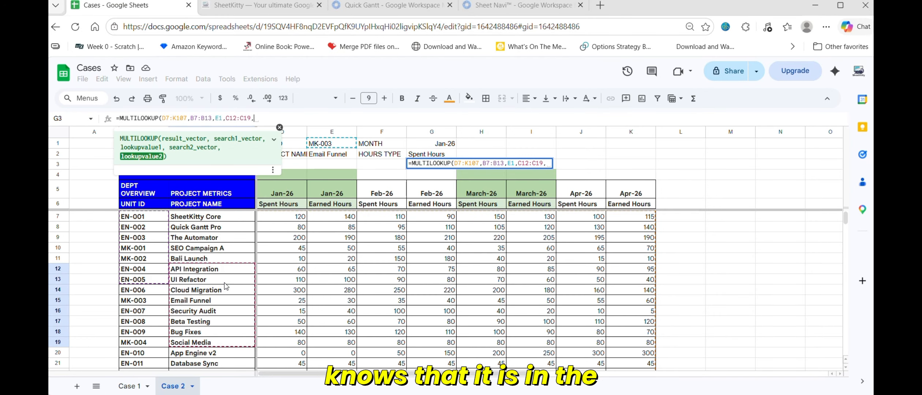
click(333, 157)
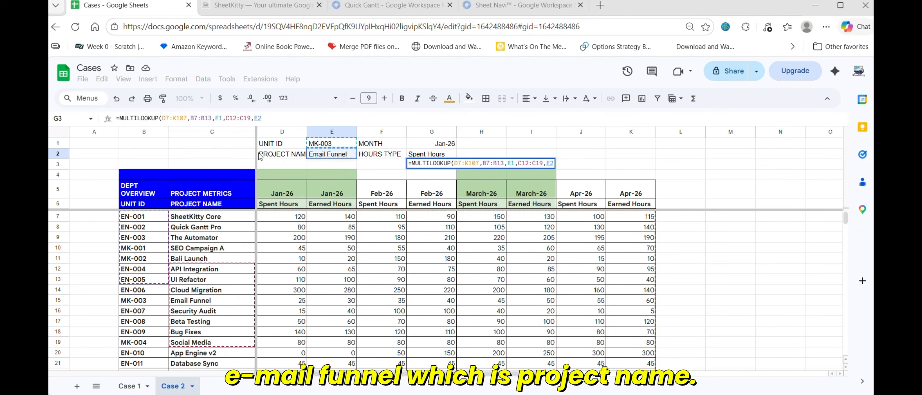
text(,)
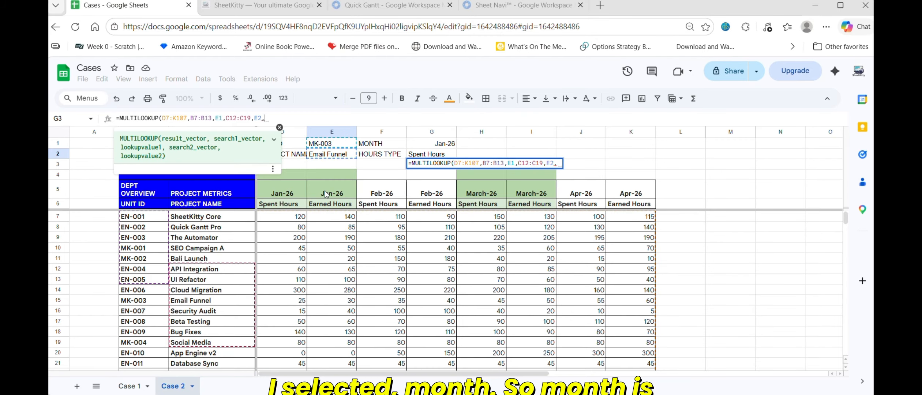
Add the column criteria, matching months E5:G5 with G1 and hours types D6:E6 with G2, and enter the formula
drag(332, 194, 454, 197)
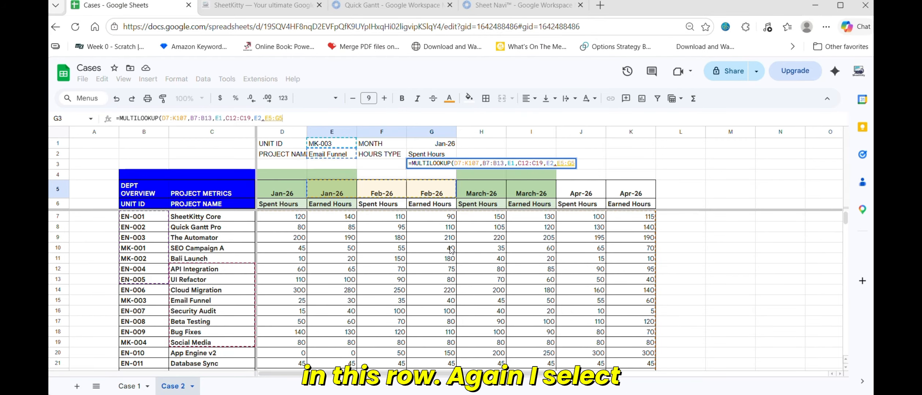
text(,)
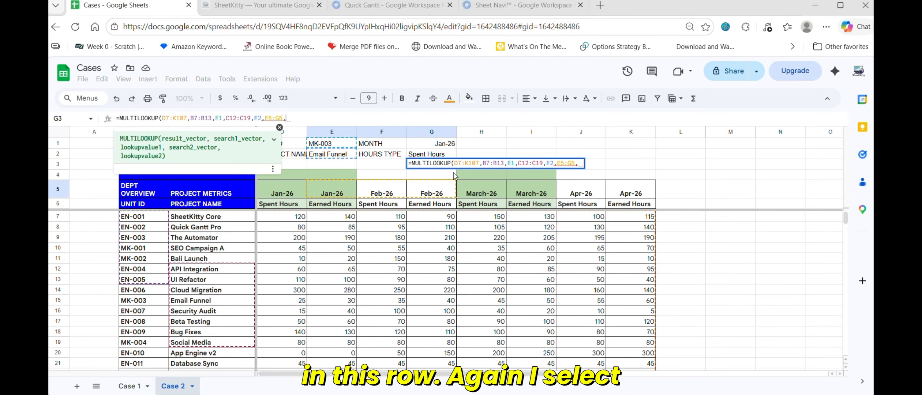
click(440, 144)
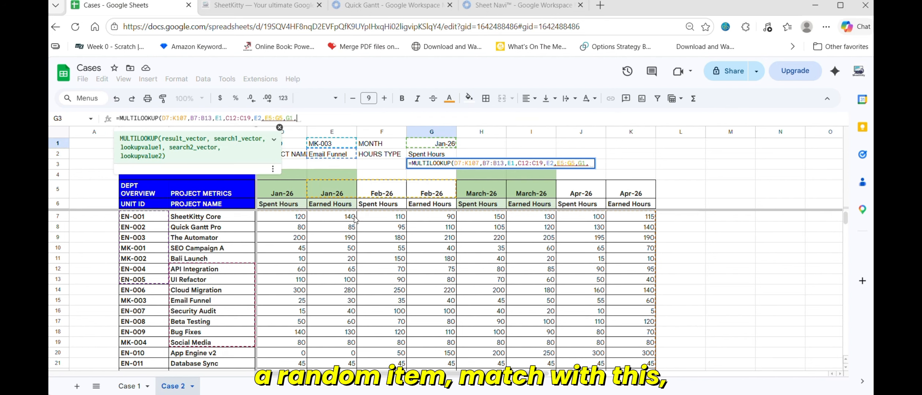
drag(285, 205, 351, 205)
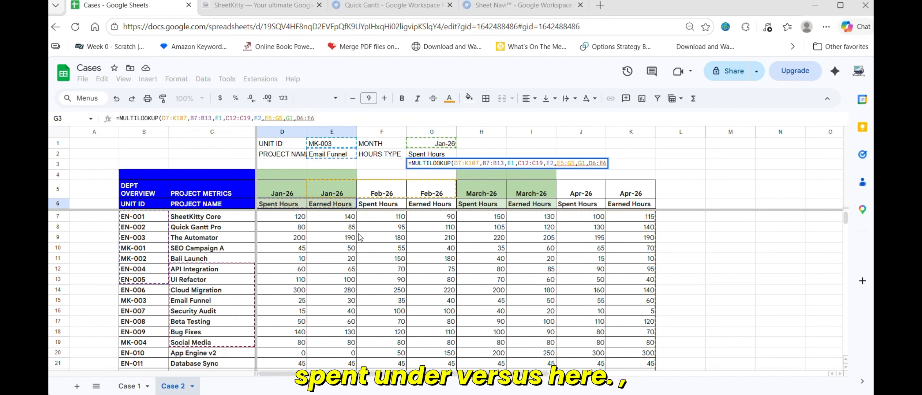
text(,)
click(413, 156)
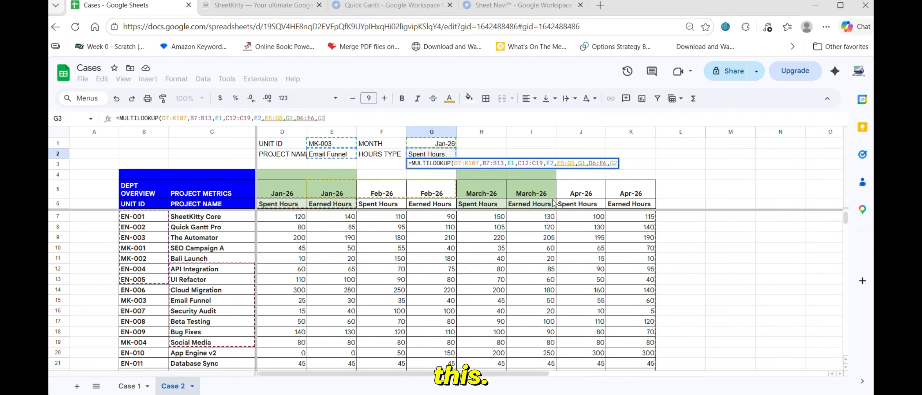
key(Return)
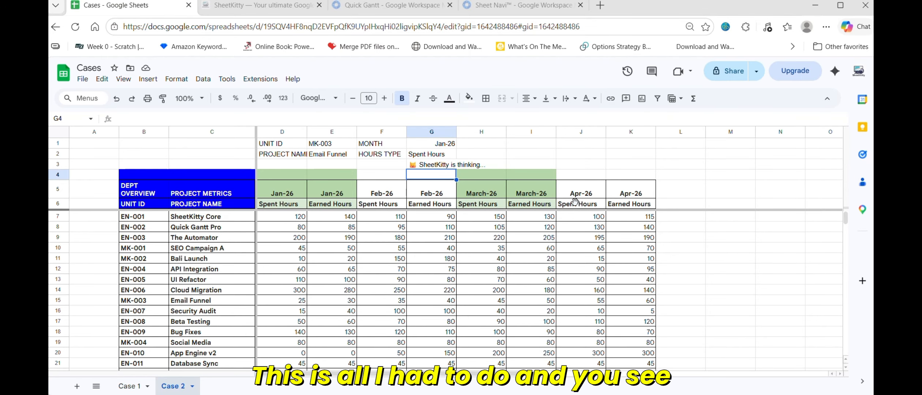
Inspect the G3 formula and its original-formula note, and check the result against Email Funnel's January hours in row 15
click(438, 166)
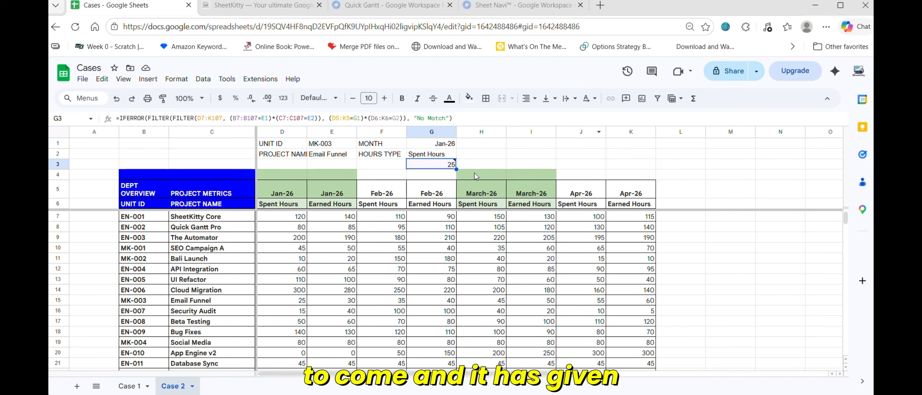
mouse_move(442, 165)
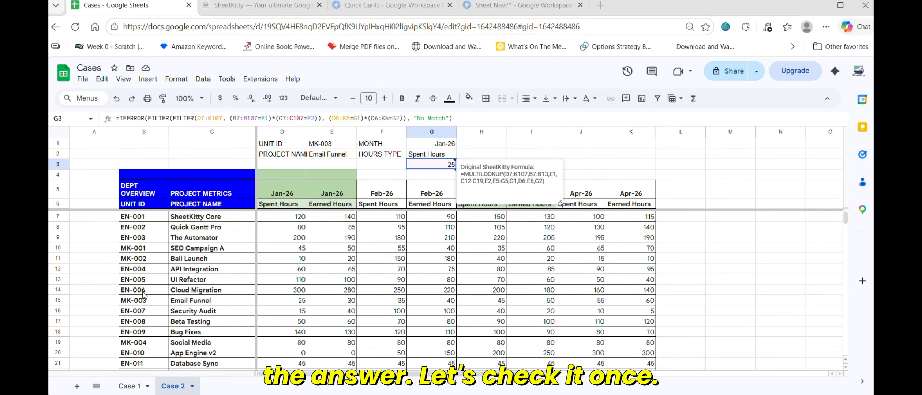
drag(145, 301, 301, 304)
click(288, 305)
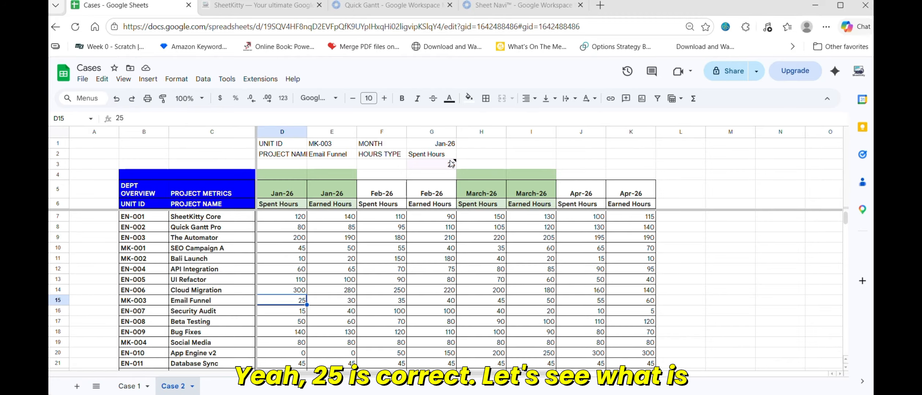
shift+click(339, 303)
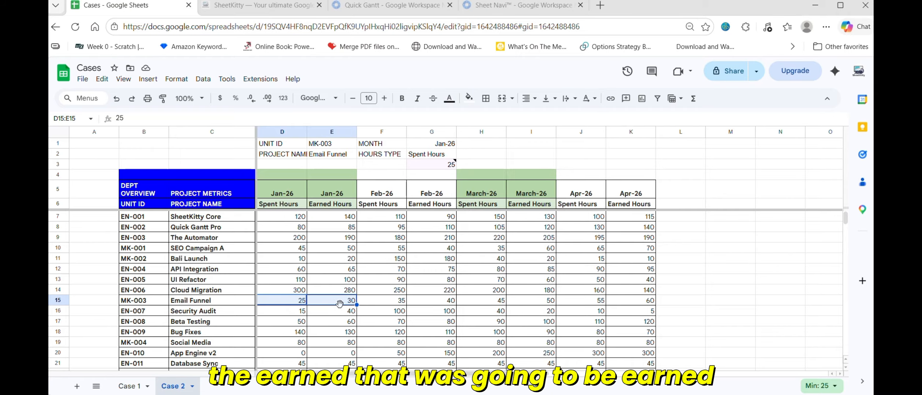
Copy the Earned Hours header from E6 into the hours type cell G2 as values only, and check the G3 result
click(337, 205)
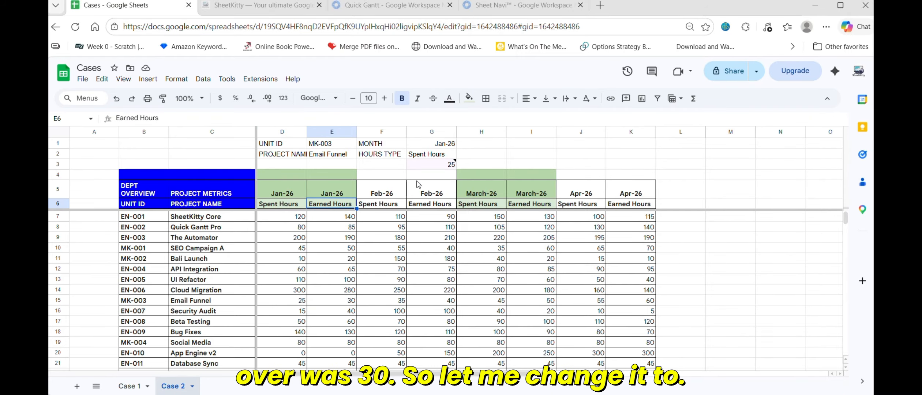
click(441, 156)
right_click(440, 155)
mouse_move(512, 153)
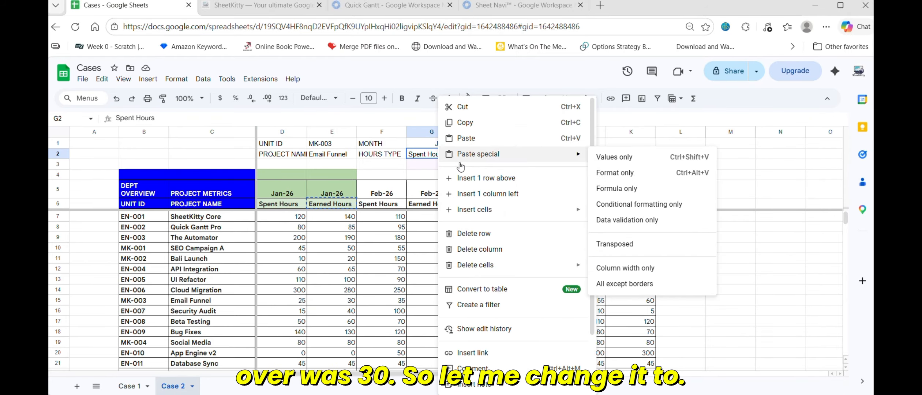
click(615, 158)
click(449, 166)
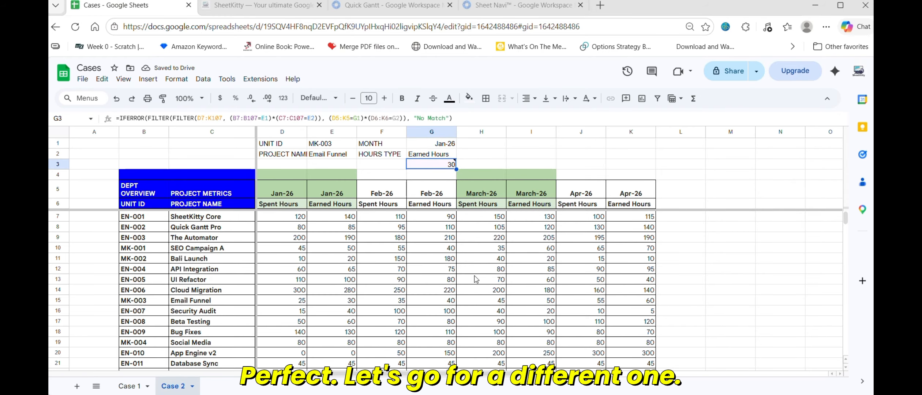
Copy unit ID EN-064 from row 101 into the lookup cell E1 as values only
scroll(188, 290, down, 7)
click(199, 293)
scroll(204, 294, down, 15)
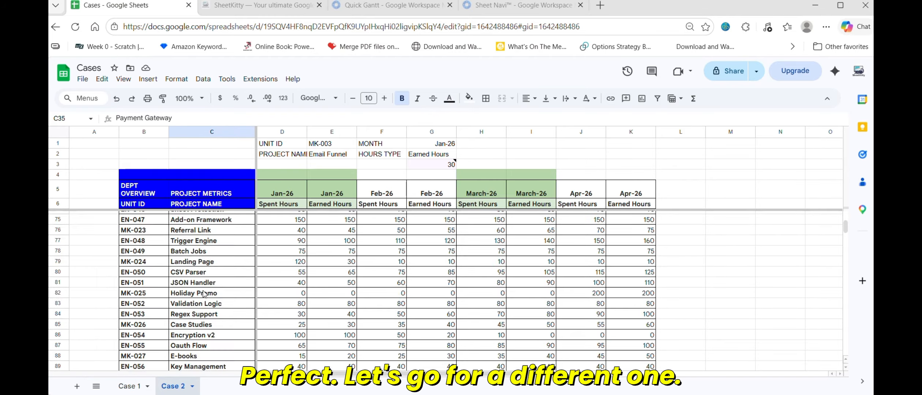
scroll(204, 294, down, 7)
click(144, 274)
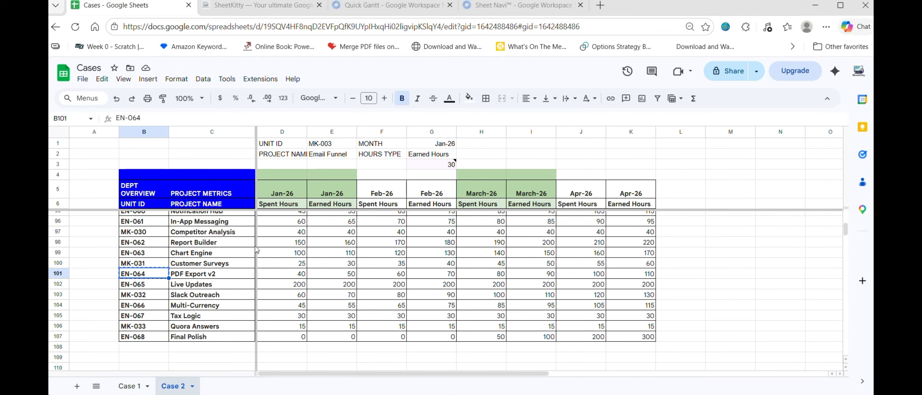
right_click(327, 146)
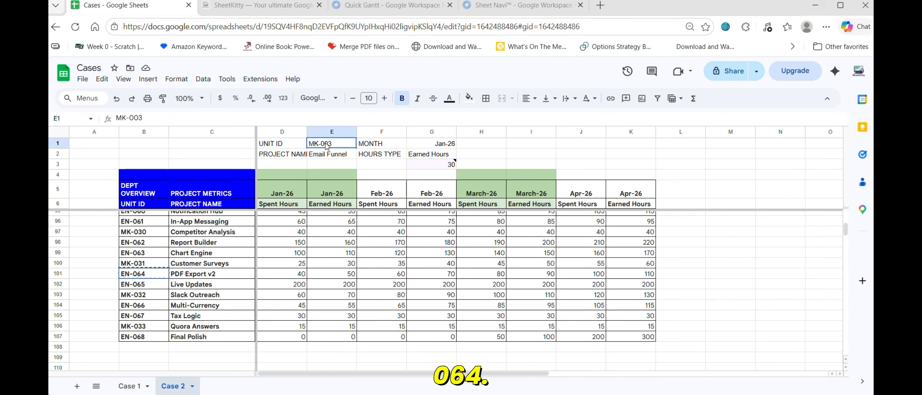
mouse_move(454, 154)
click(510, 157)
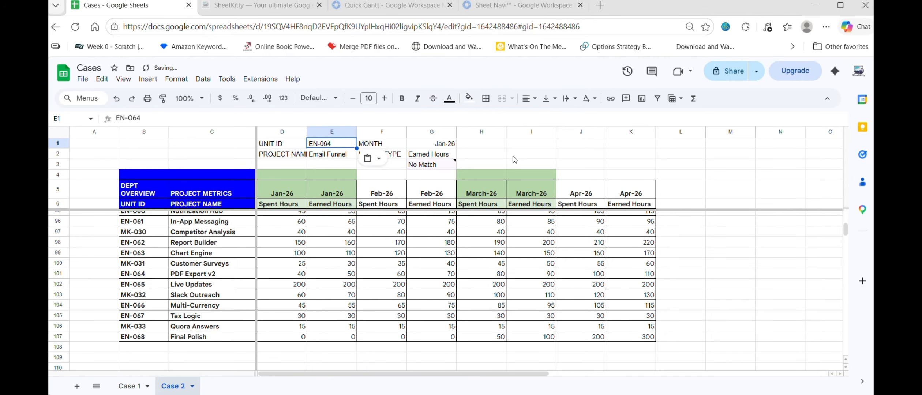
Copy the project name PDF Export v2 from C101 into the lookup cell E2 as values only
click(216, 274)
key(ctrl+c)
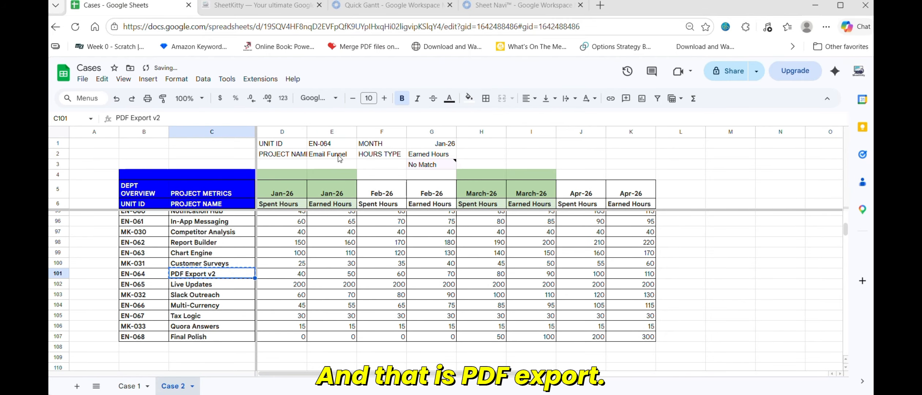
right_click(338, 155)
mouse_move(420, 158)
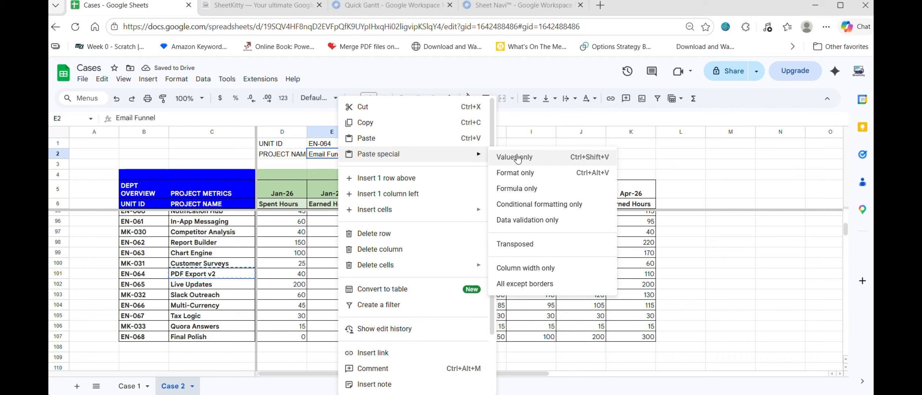
click(512, 151)
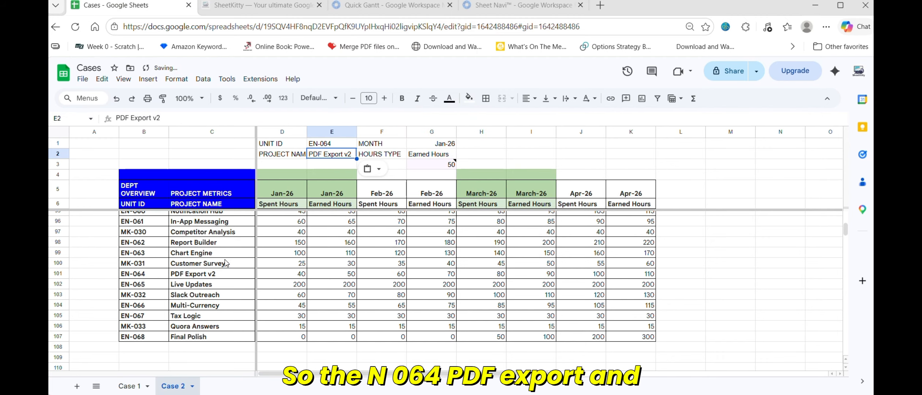
Set the lookup month in G1 to Apr 26 and compare the G3 result with the PDF Export v2 hours in row 101
click(212, 264)
drag(137, 275, 317, 273)
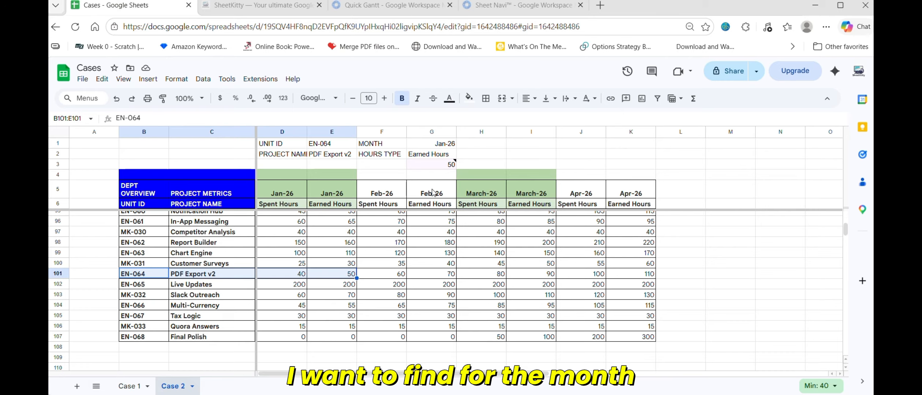
shift+click(637, 277)
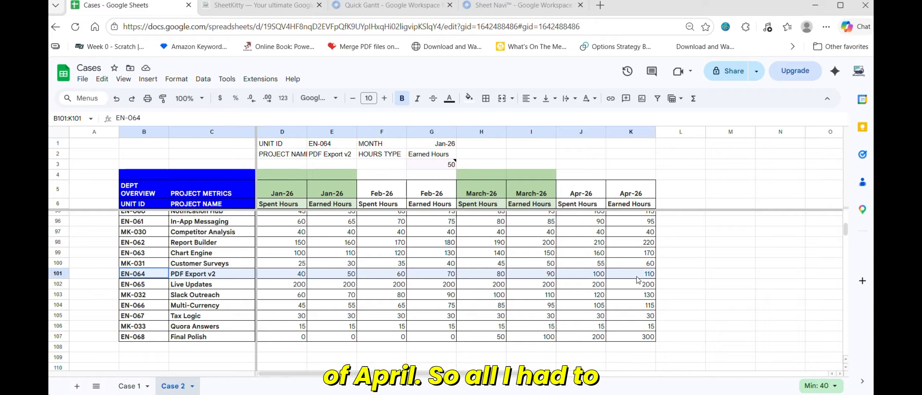
click(444, 146)
text(Apr 26)
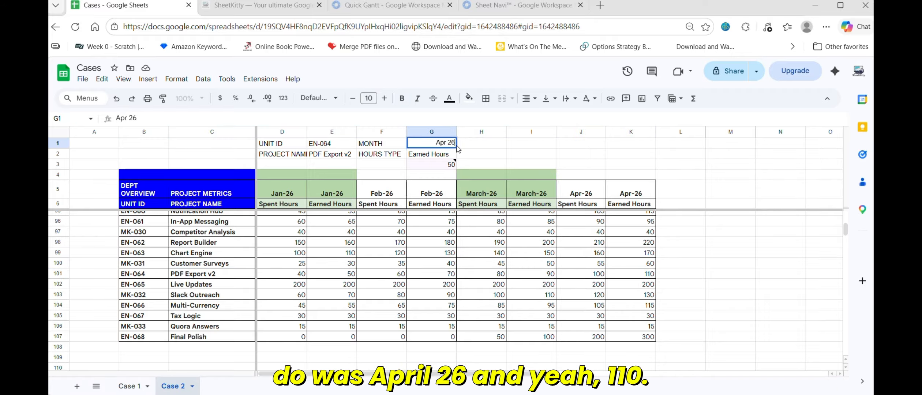
key(Return)
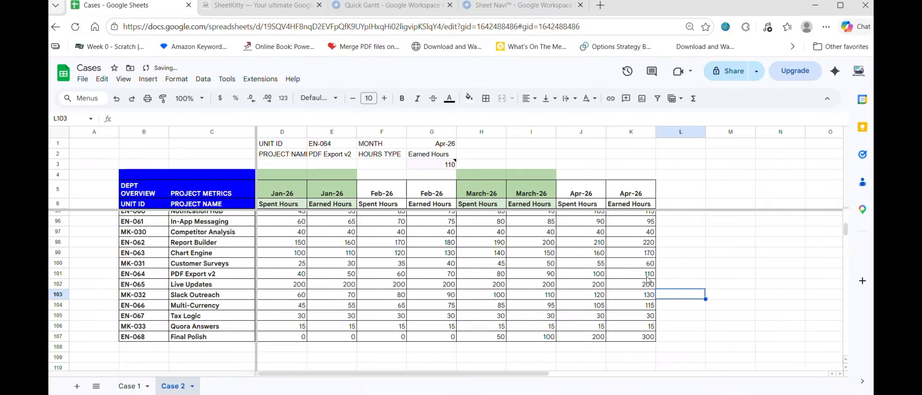
drag(636, 275, 340, 278)
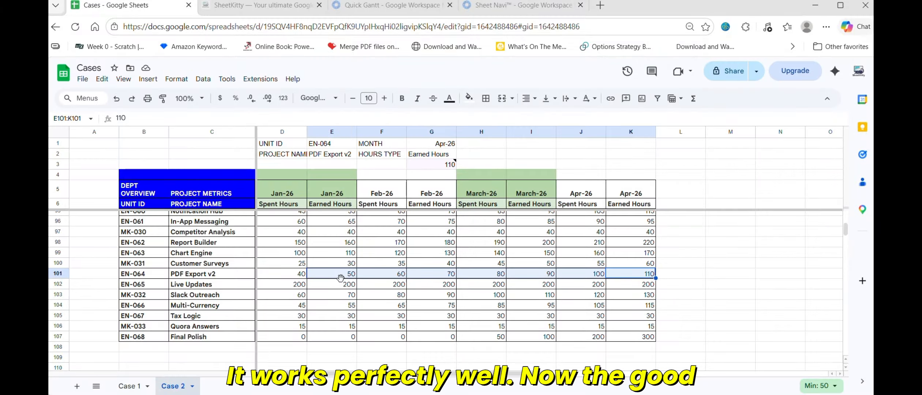
Replace the G3 formula with the original MULTILOOKUP formula copied from its note, and enter it again to rebuild the lookup
click(441, 165)
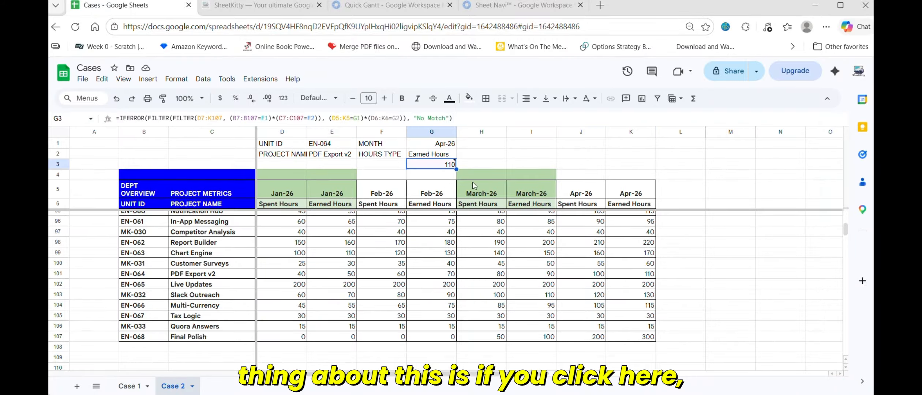
mouse_move(451, 165)
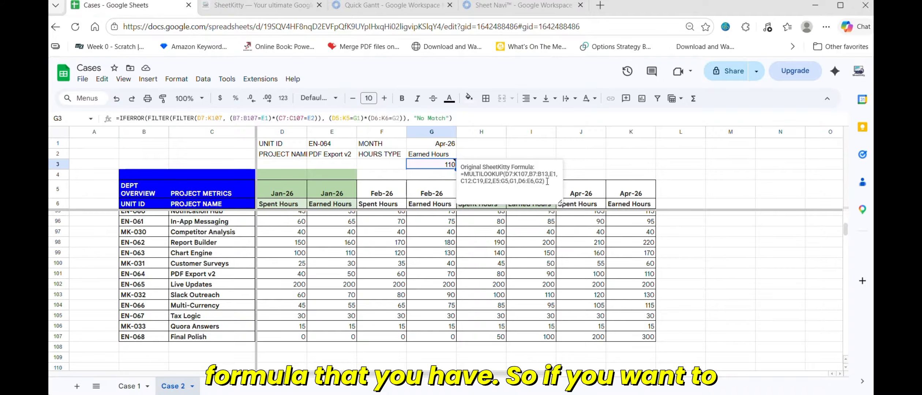
drag(547, 181, 461, 173)
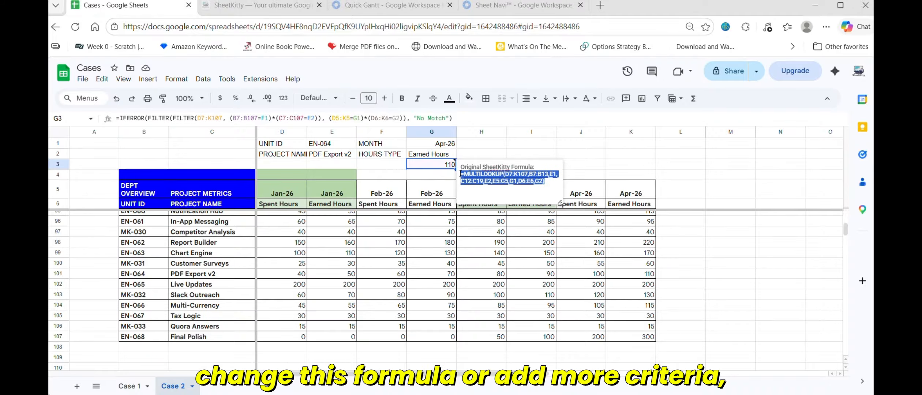
drag(454, 118, 63, 72)
key(ctrl+v)
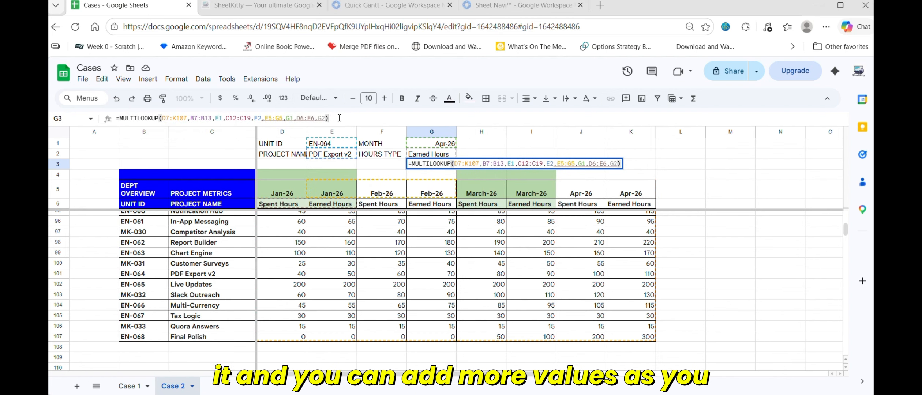
key(BackSpace)
text(,)
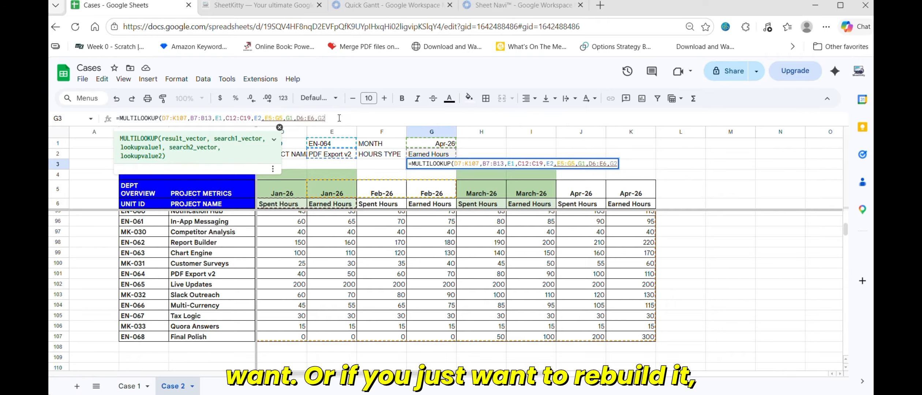
key(Return)
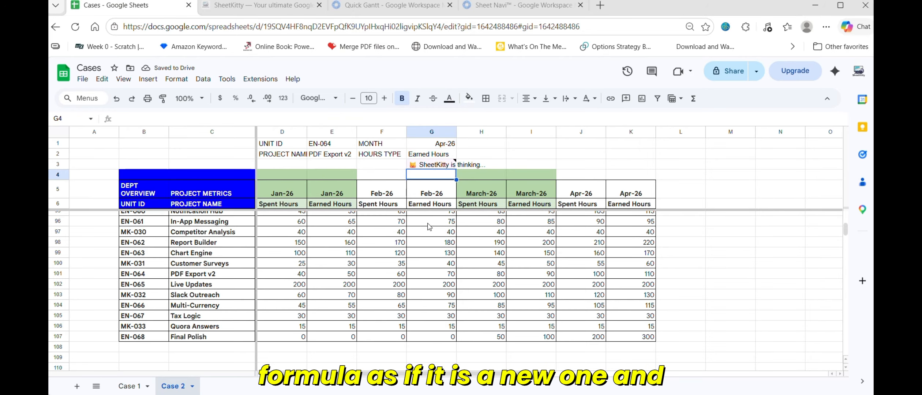
click(433, 167)
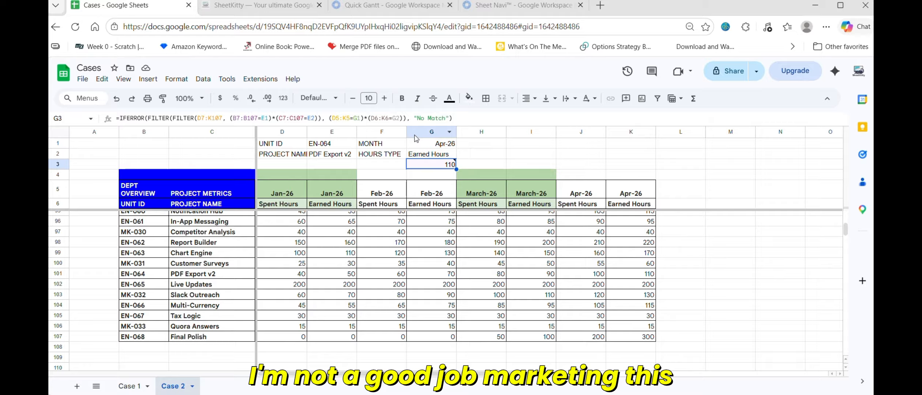
Switch to the Google Workspace Marketplace listing of Sheet Navi and look over its overview of modules
click(520, 5)
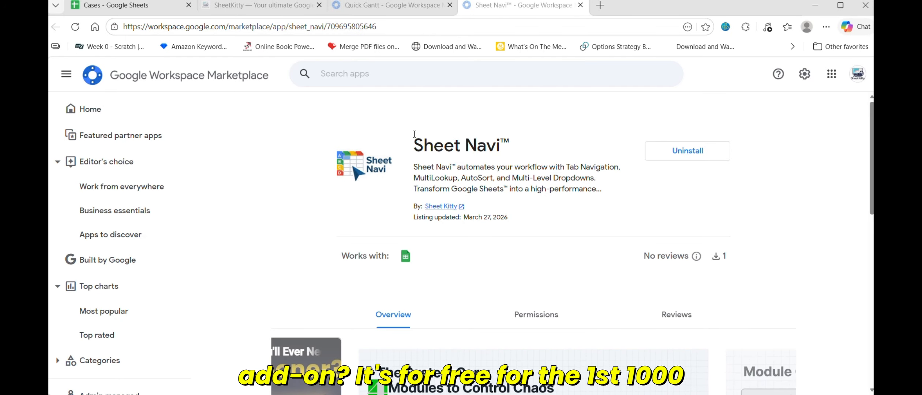
scroll(407, 180, down, 5)
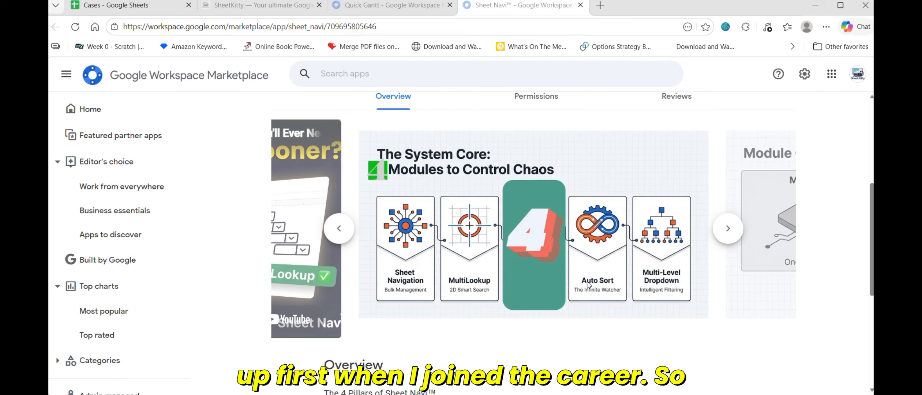
scroll(619, 280, up, 2)
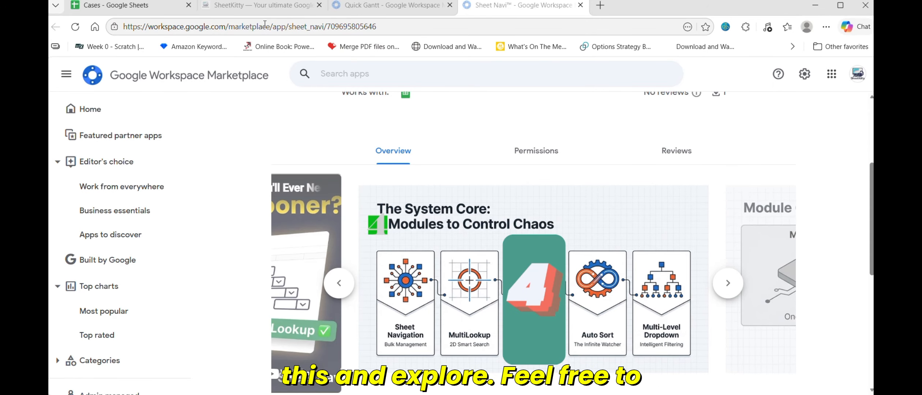
View the SheetKitty home page and the Quick Gantt marketplace listing with its description and overview
click(261, 9)
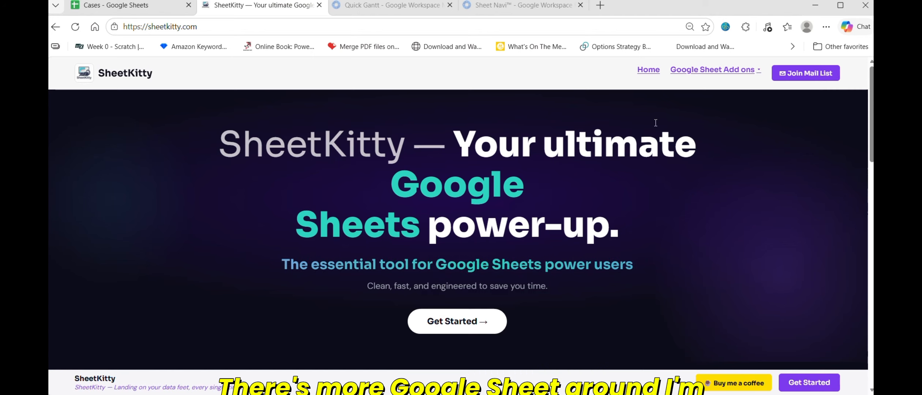
click(387, 9)
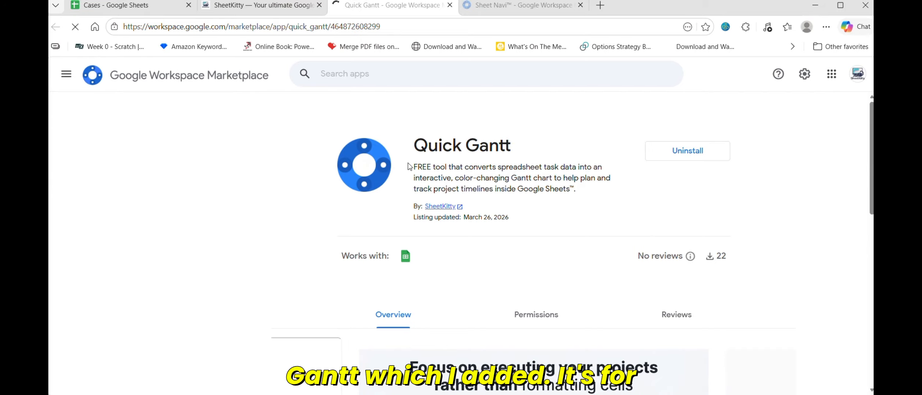
scroll(411, 170, down, 3)
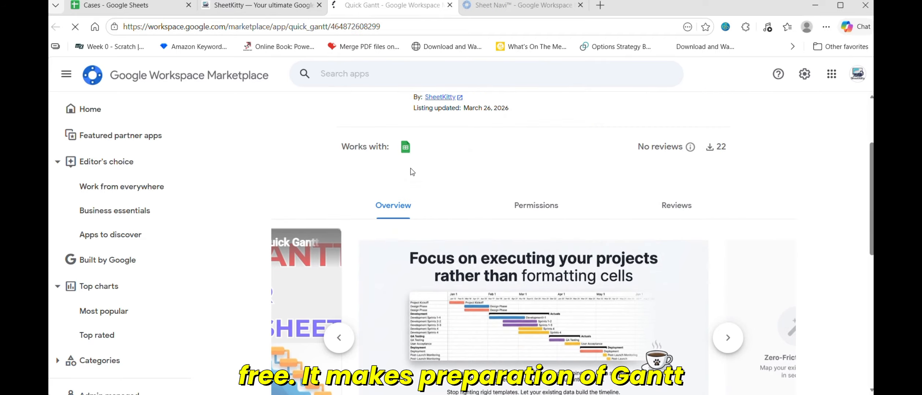
scroll(413, 172, up, 3)
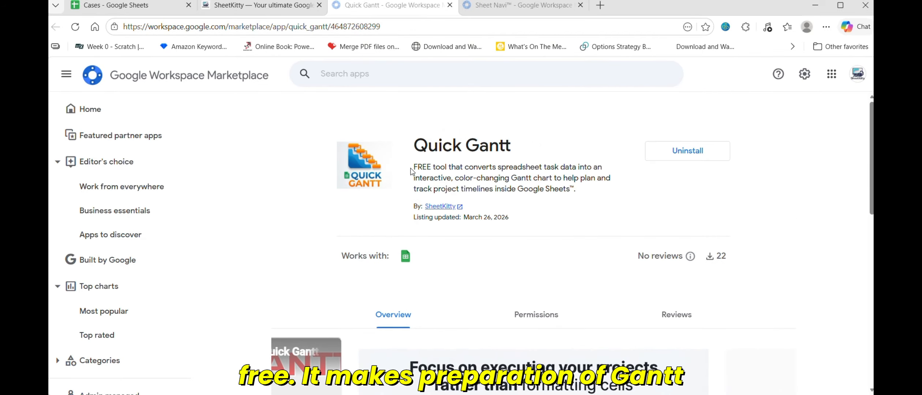
scroll(413, 173, down, 3)
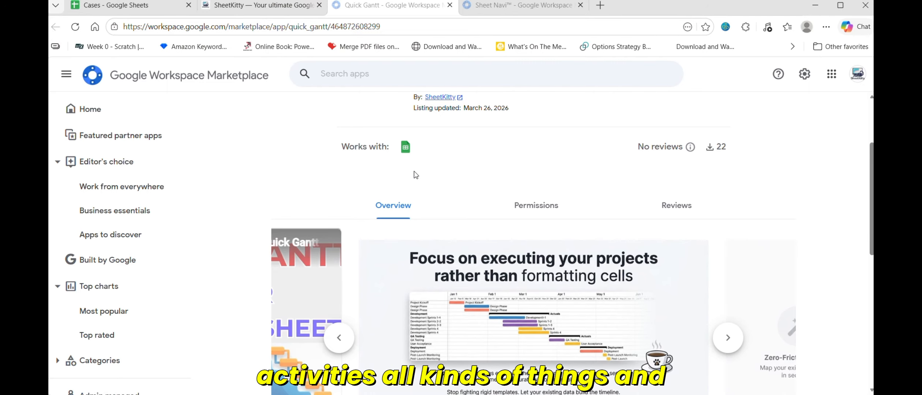
scroll(416, 175, up, 2)
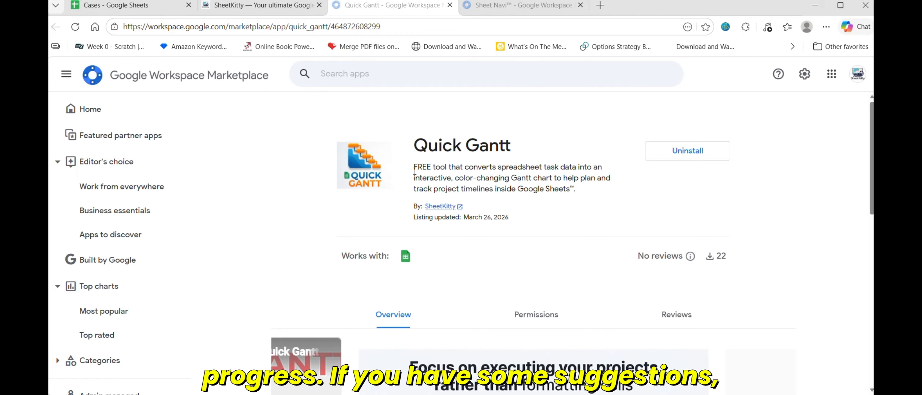